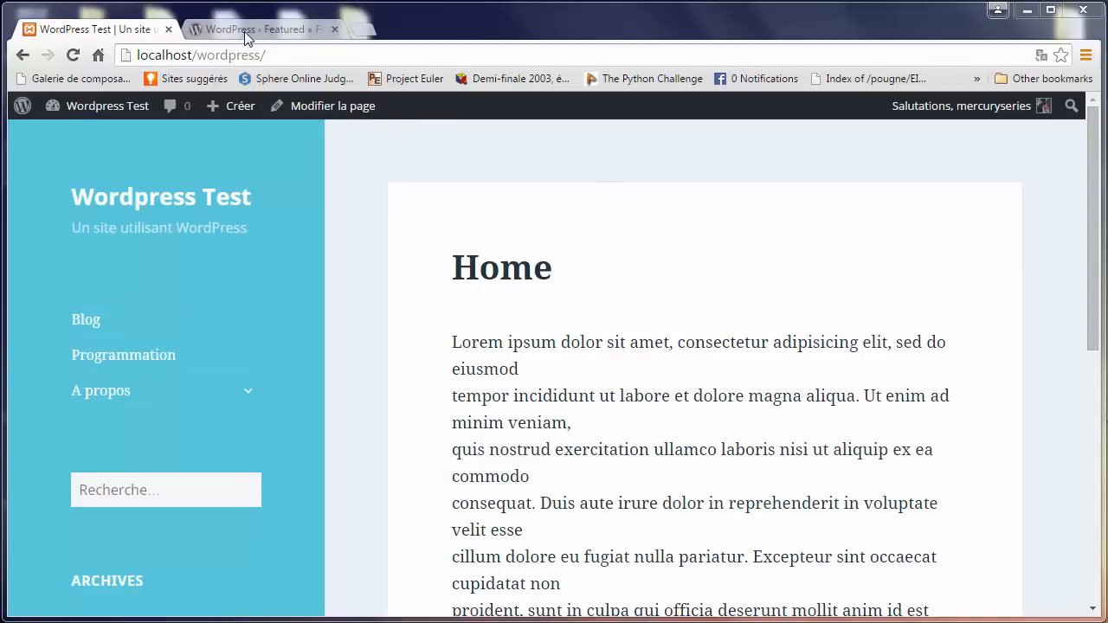
- Look through the featured themes in the WordPress.org Theme Directory
left_click(212, 30)
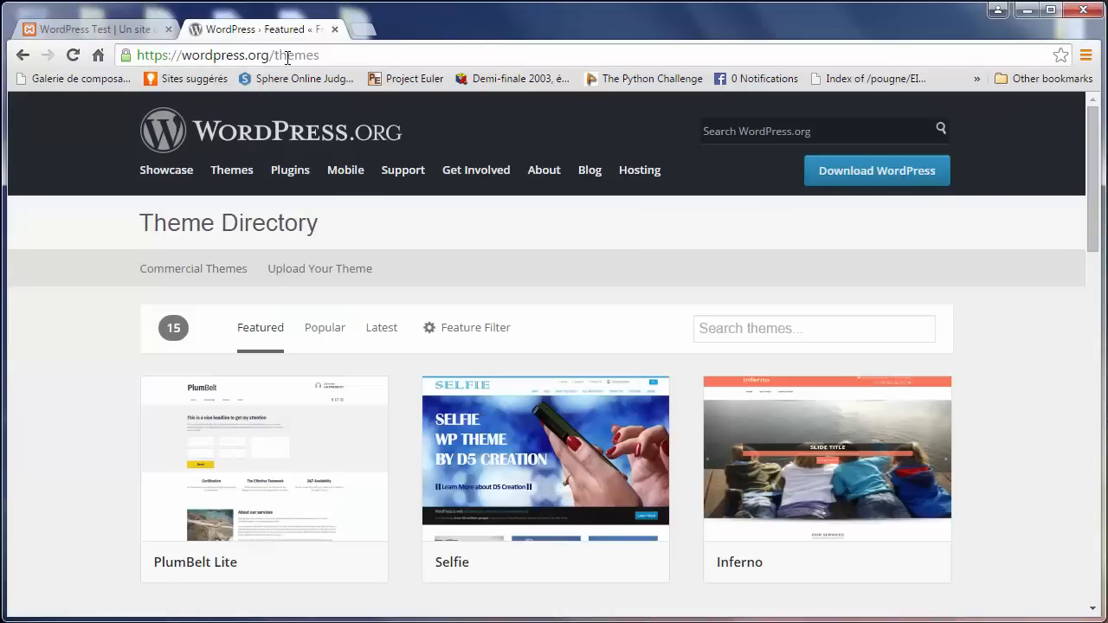
scroll(1070, 364, "down", 14)
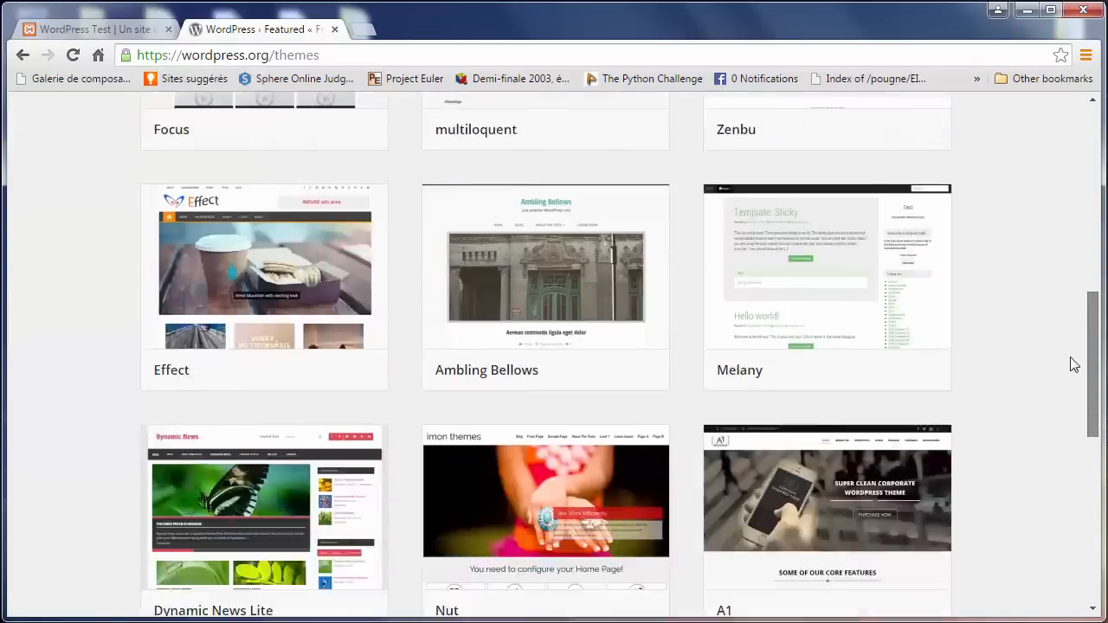
scroll(1071, 433, "down", 3)
left_click_drag(1084, 470, 1087, 118)
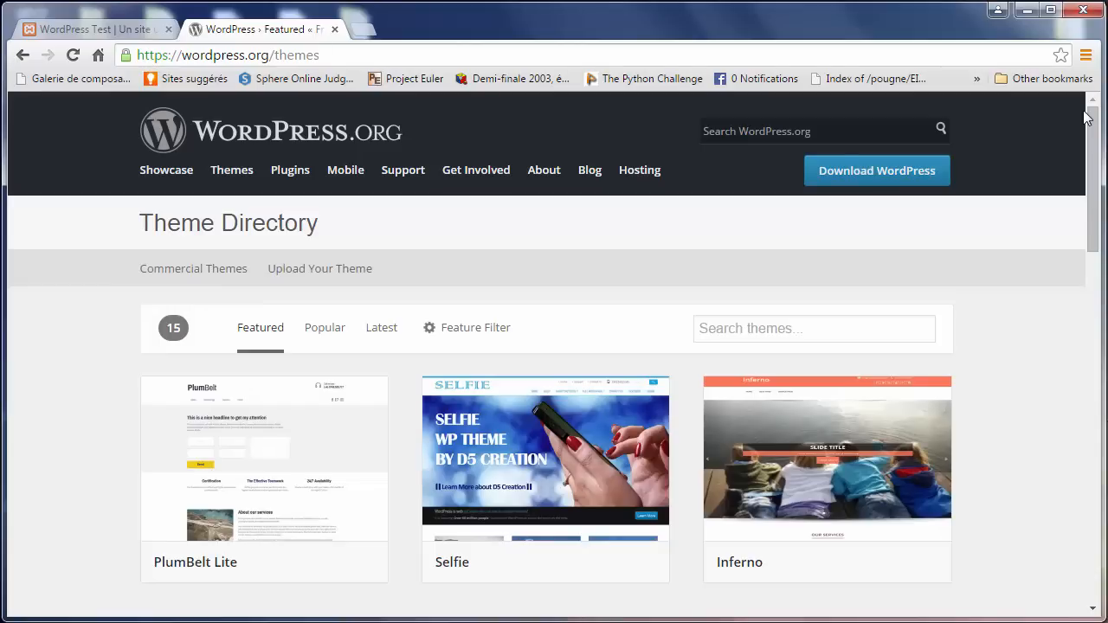
left_click_drag(1087, 118, 1082, 333)
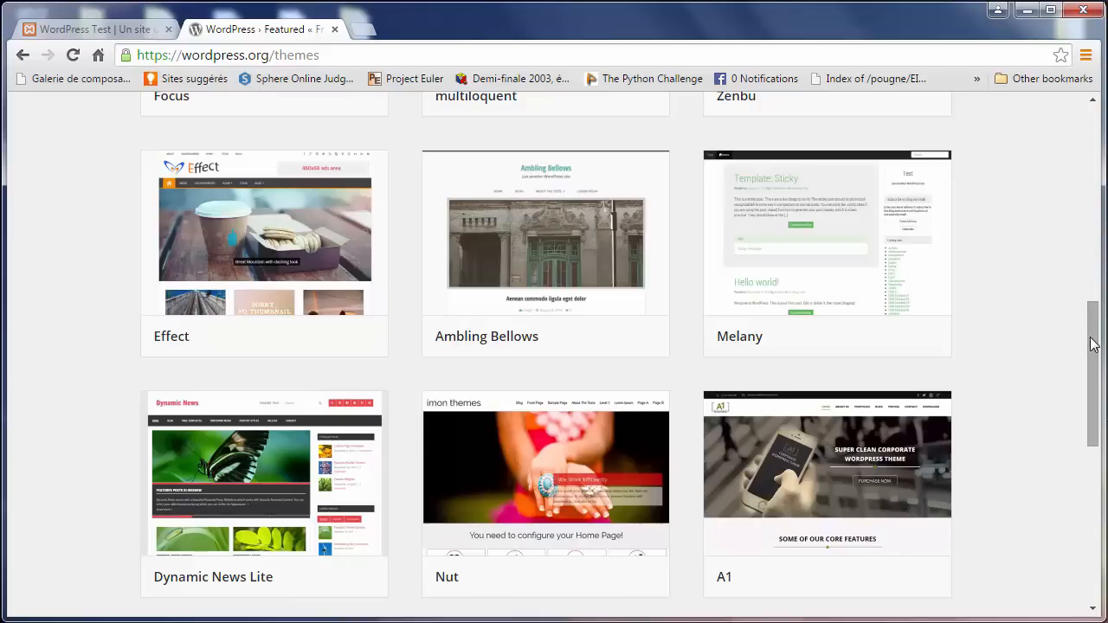
- Go to the Wordpress Test site's dashboard and open the page for adding a new theme
left_click(86, 31)
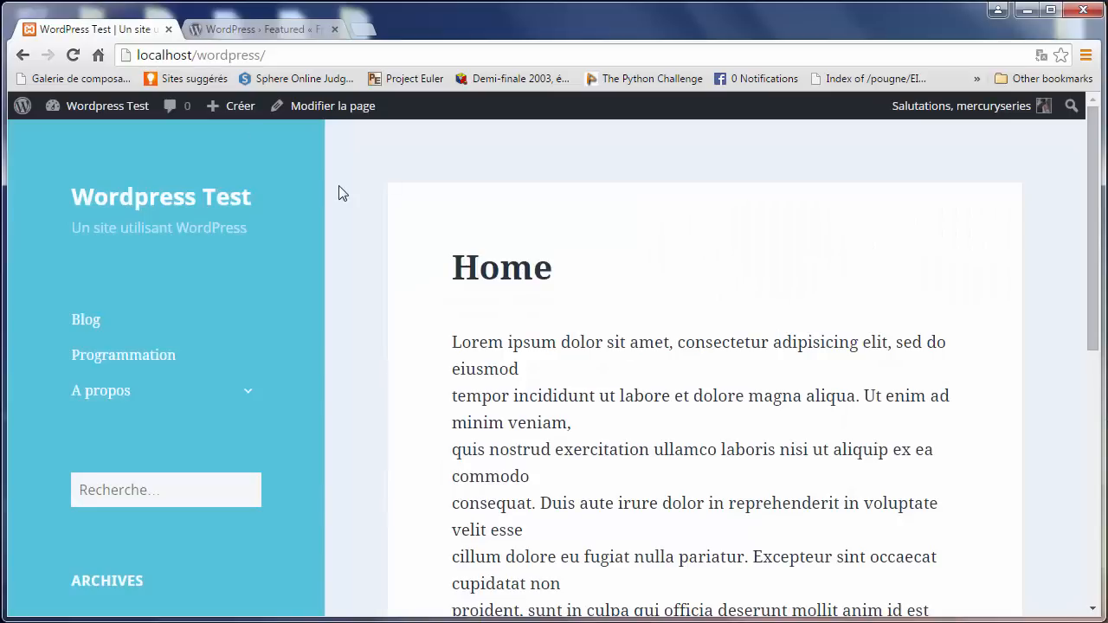
mouse_move(102, 111)
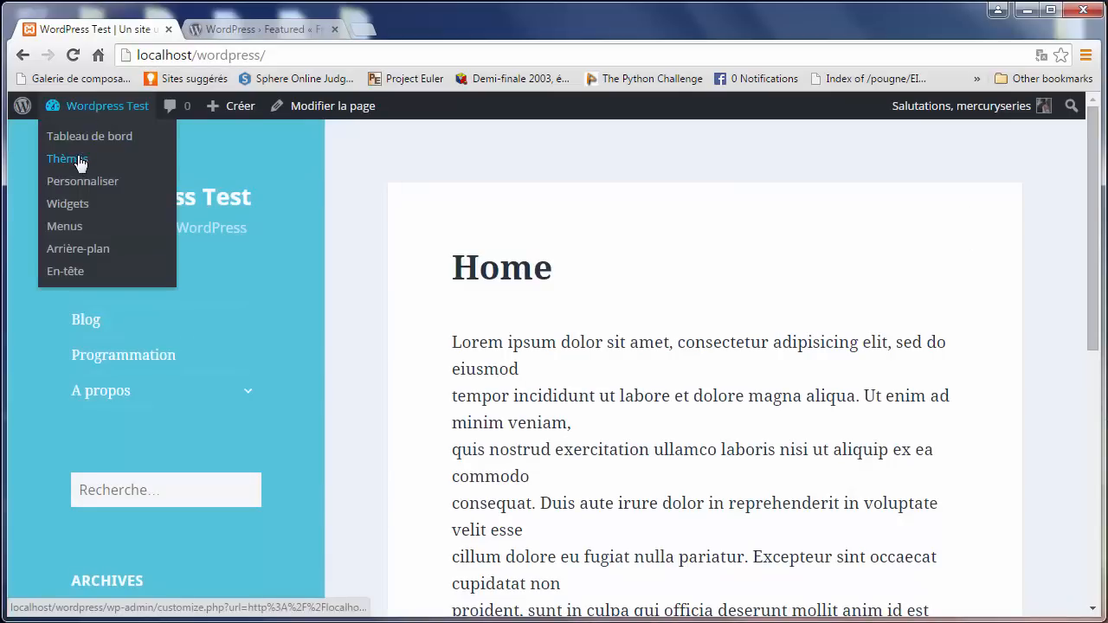
left_click(93, 144)
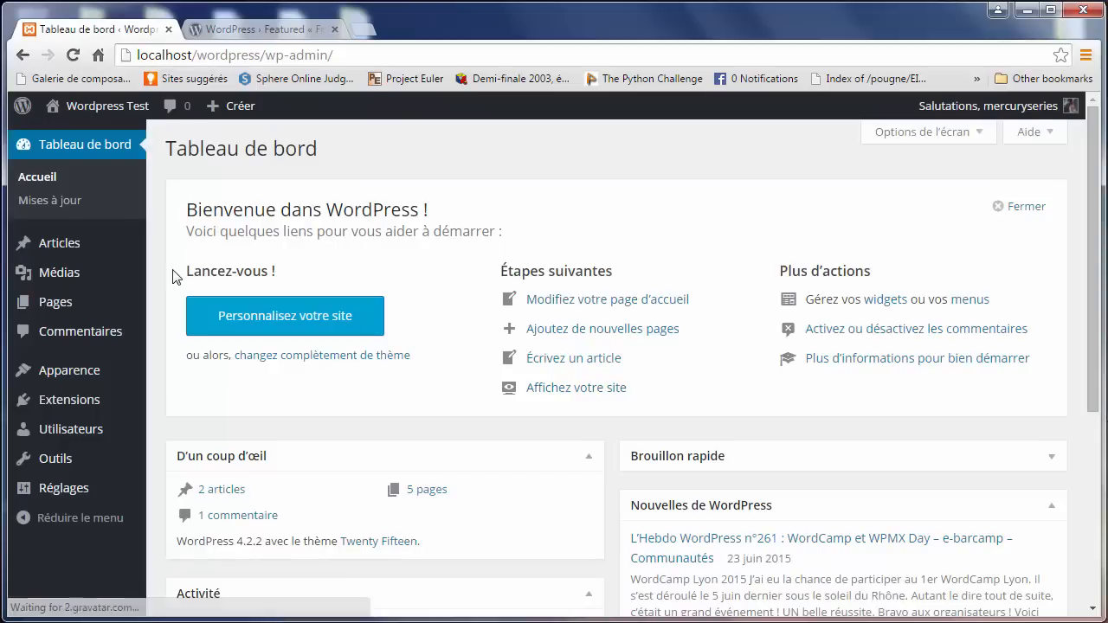
mouse_move(86, 372)
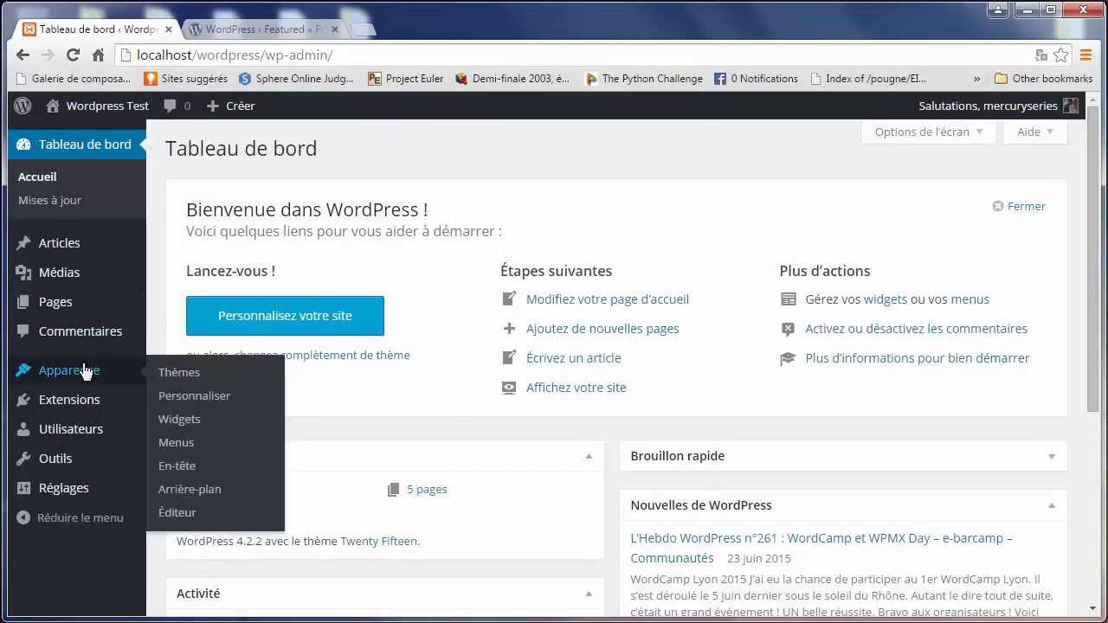
left_click(170, 378)
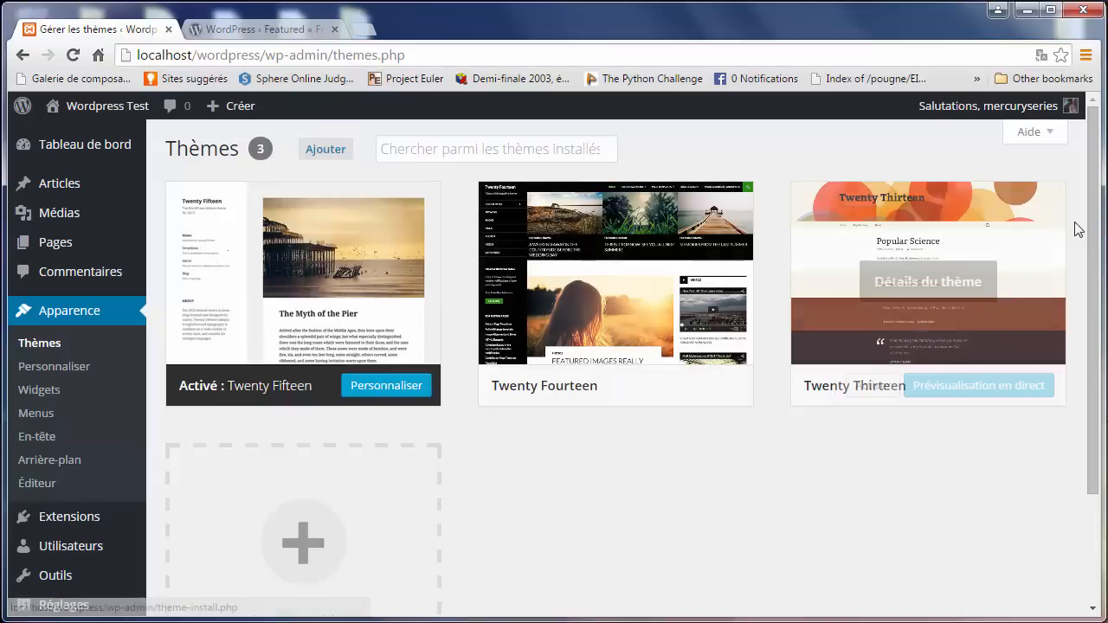
left_click_drag(1094, 232, 1091, 339)
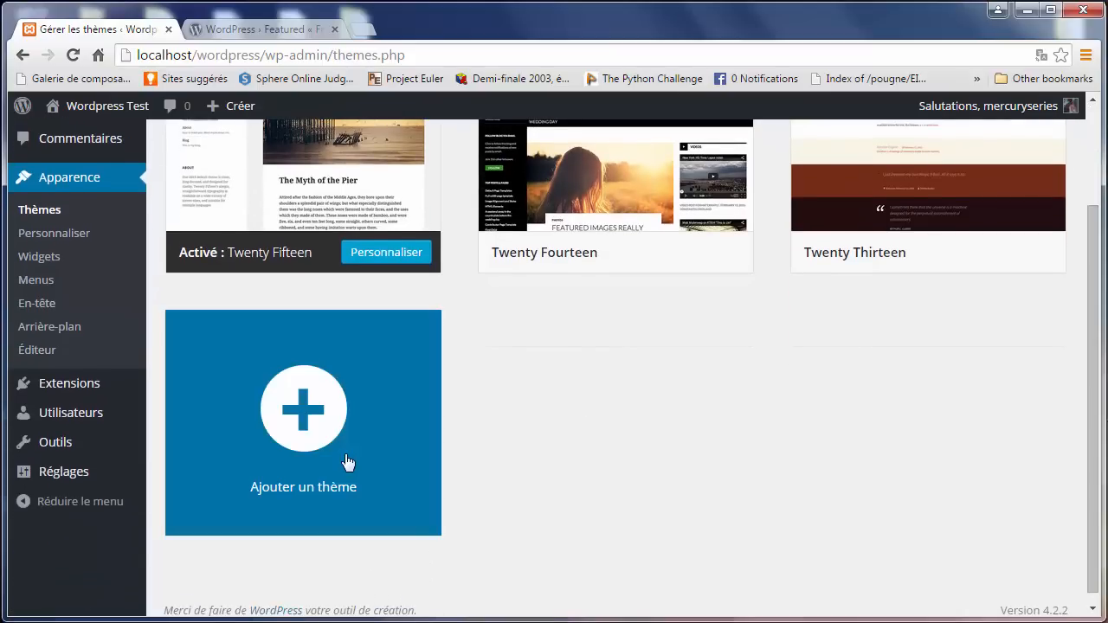
left_click(331, 460)
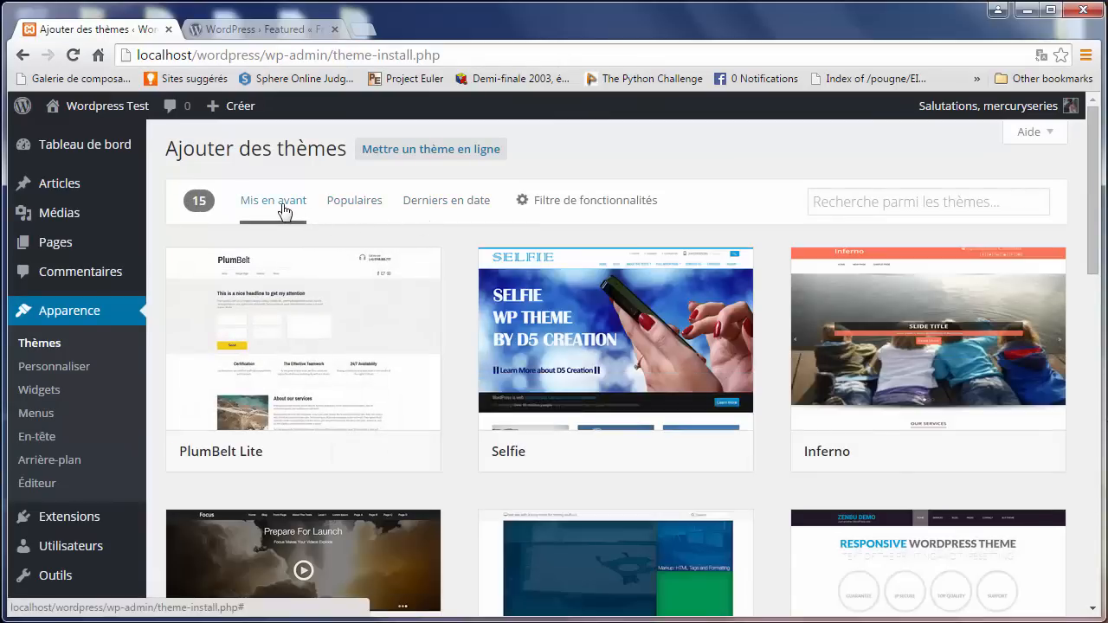
- Show the popular themes, and filter the available themes by the Vacances subject
mouse_move(303, 260)
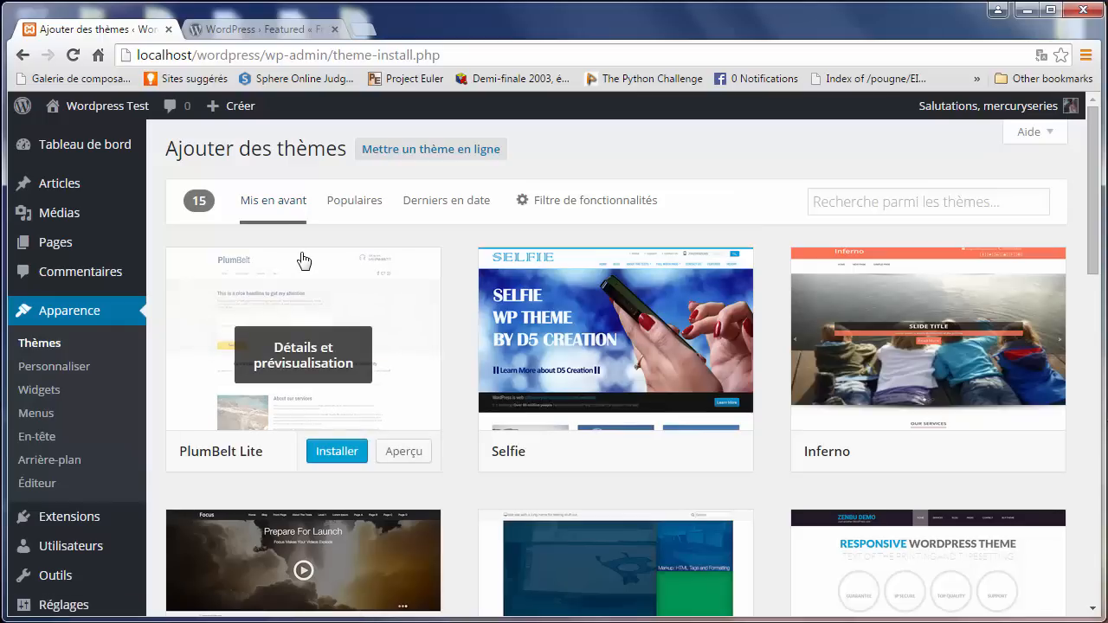
left_click(350, 211)
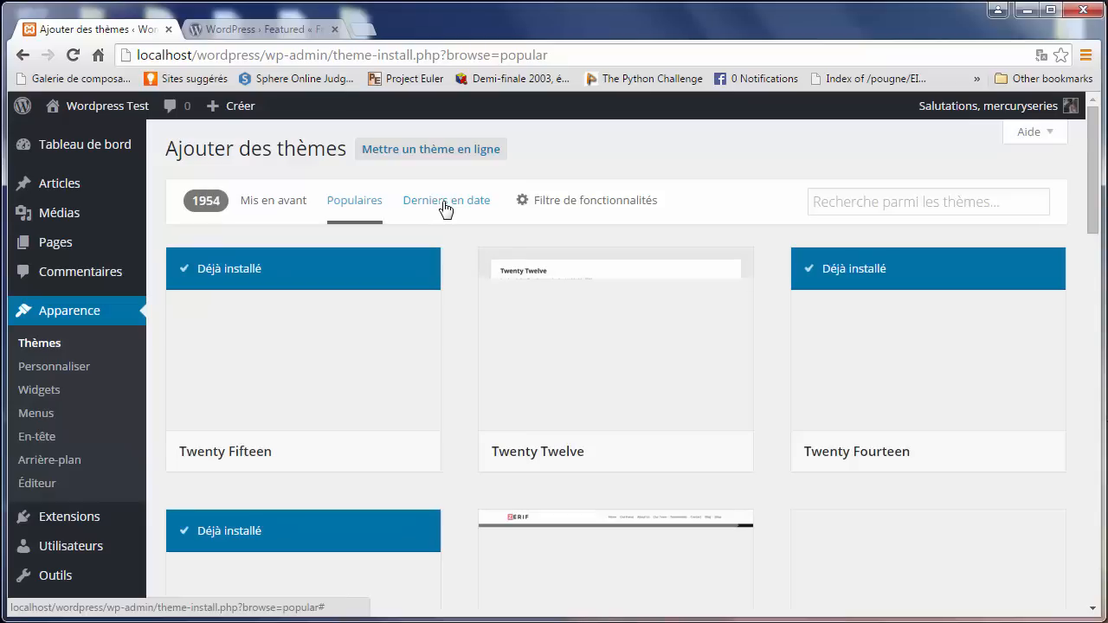
left_click(576, 203)
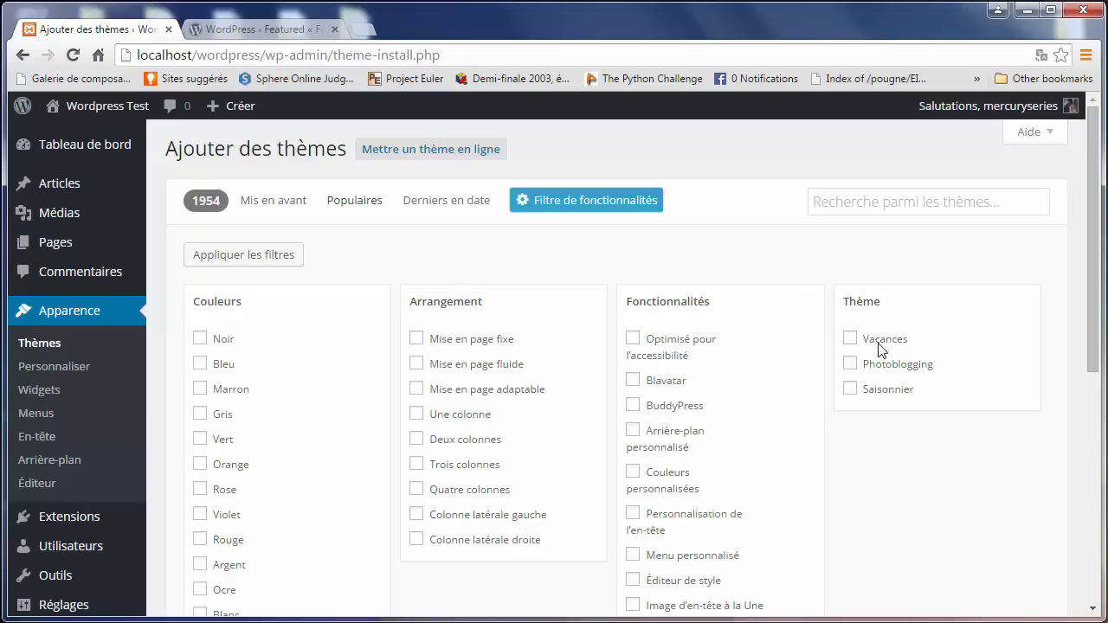
left_click_drag(843, 301, 870, 305)
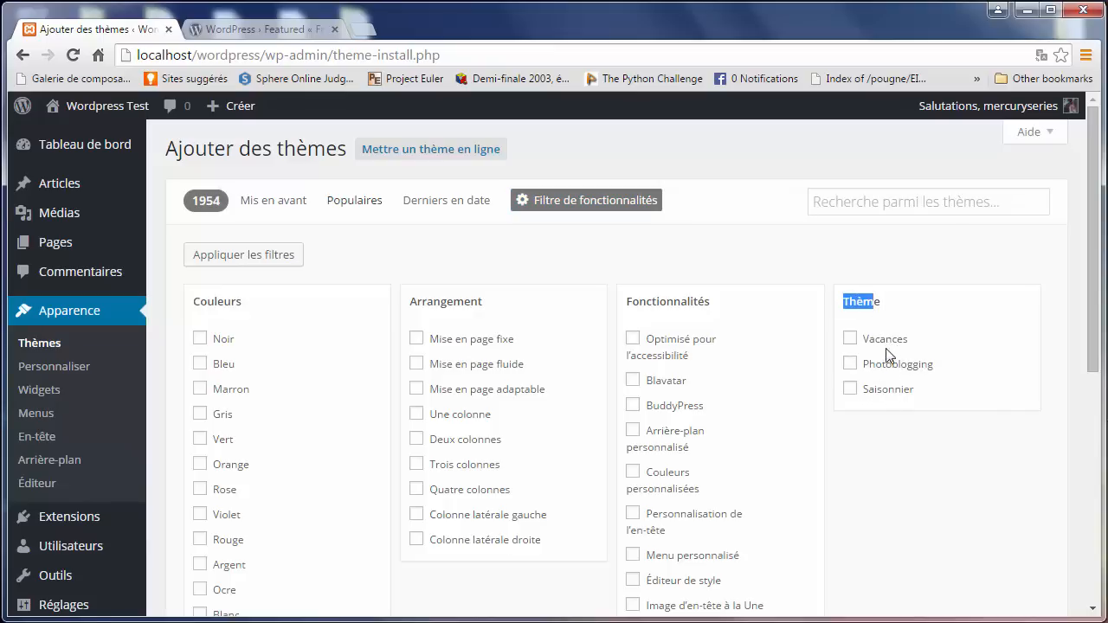
left_click(852, 341)
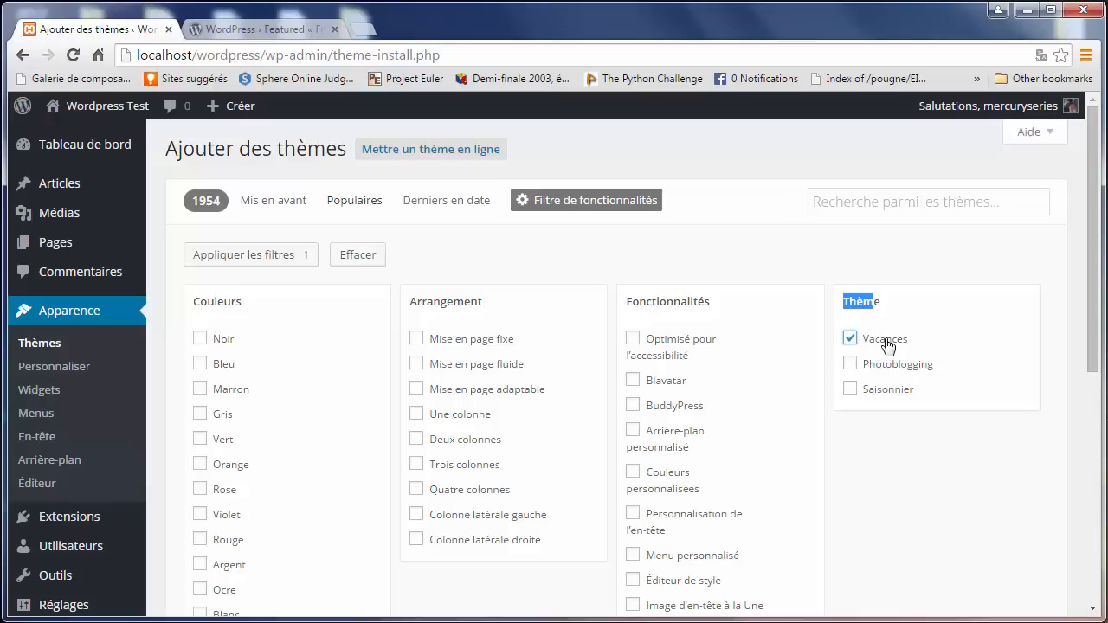
left_click(274, 262)
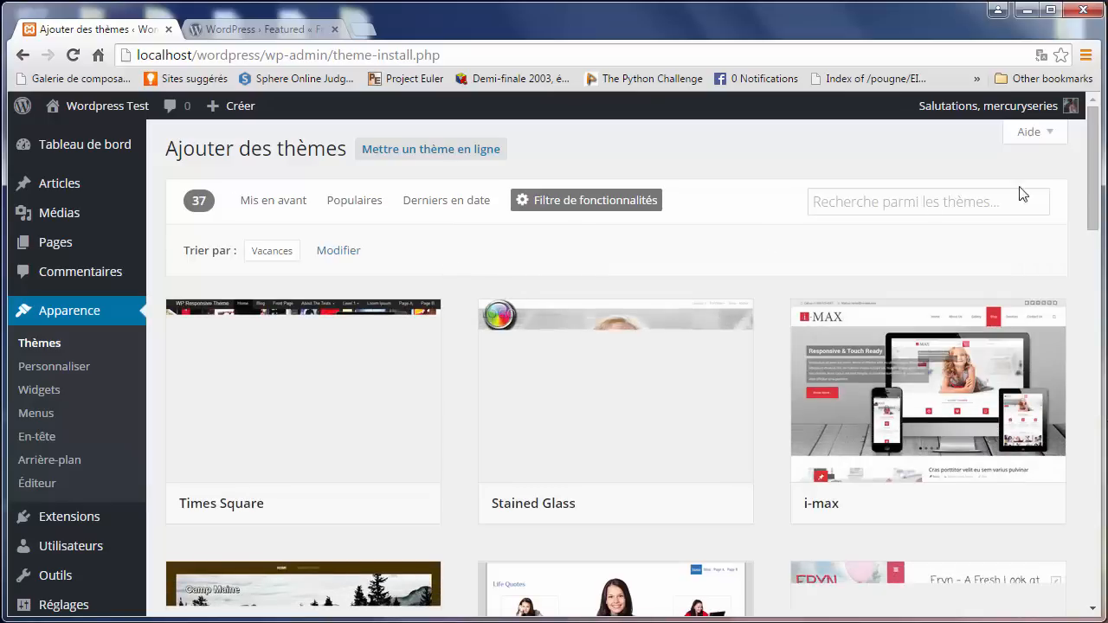
mouse_move(1093, 185)
left_mouse_down()
mouse_move(1088, 316)
mouse_move(1092, 184)
left_mouse_up()
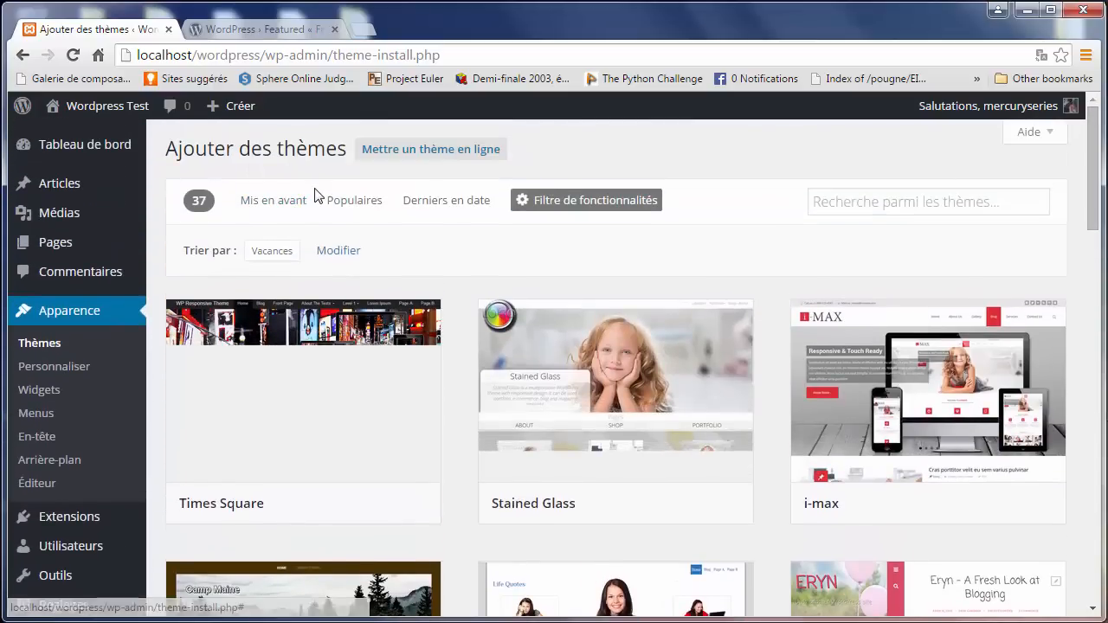
- Search the available themes for "sparkling" and open the preview of the Sparkling theme
left_click(831, 206)
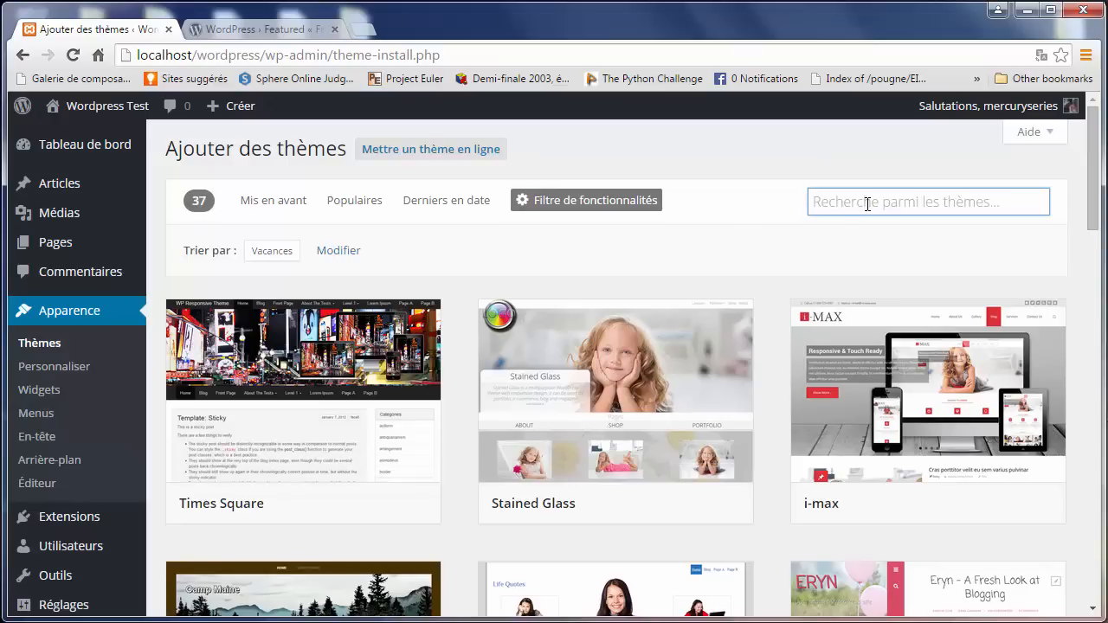
type("spark")
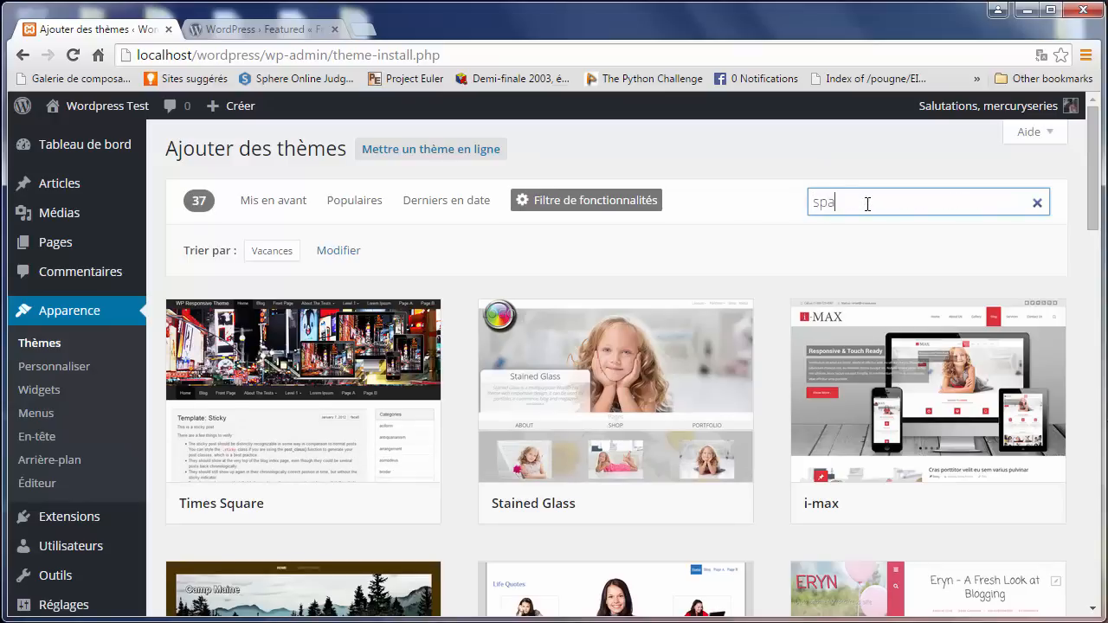
type("ling")
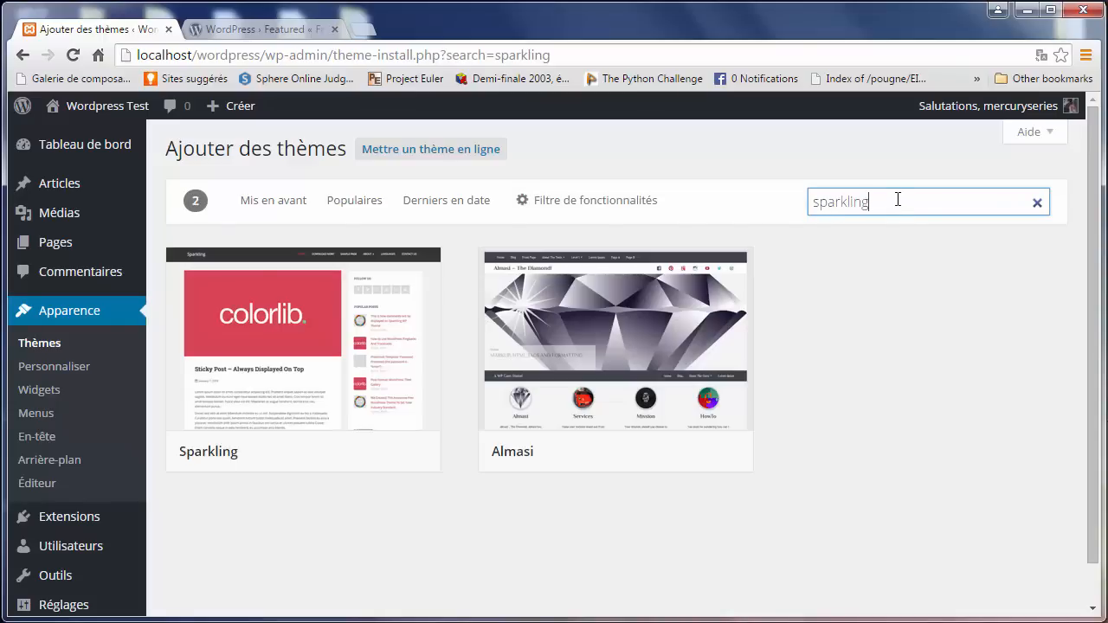
mouse_move(361, 387)
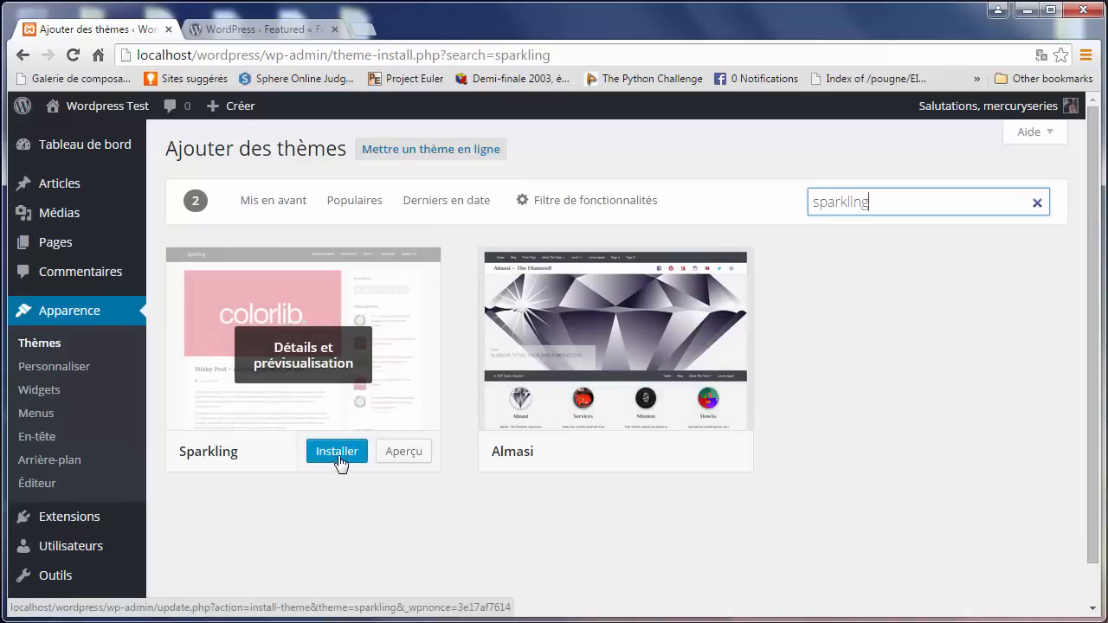
left_click(397, 456)
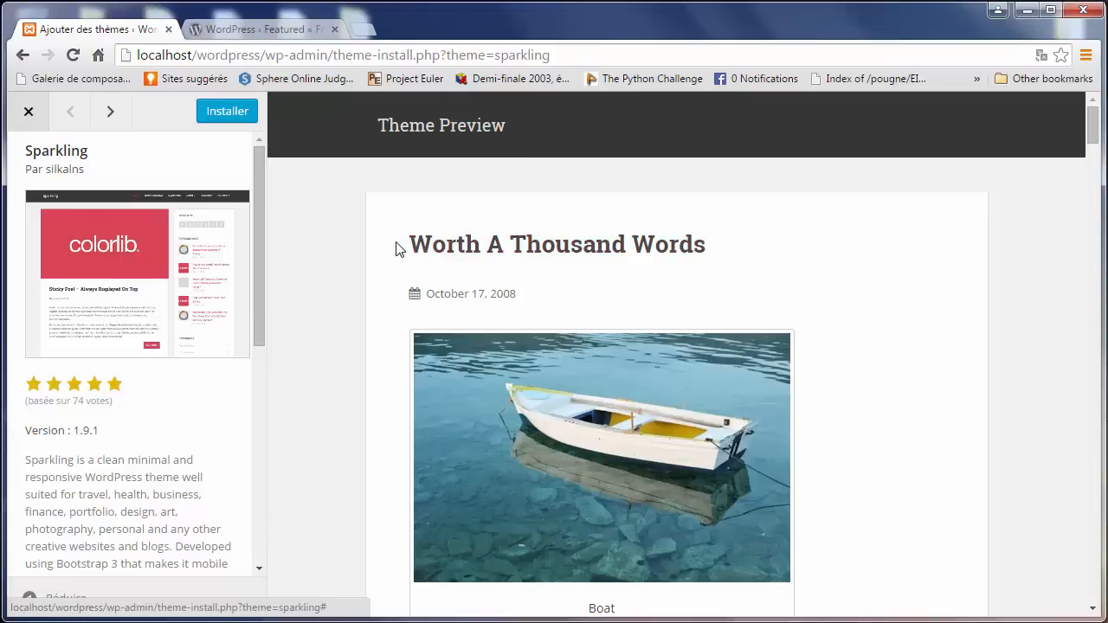
- Examine how the Sparkling preview styles post titles, form fields, buttons, and ordered and unordered lists
left_click_drag(398, 247, 749, 227)
left_click(753, 233)
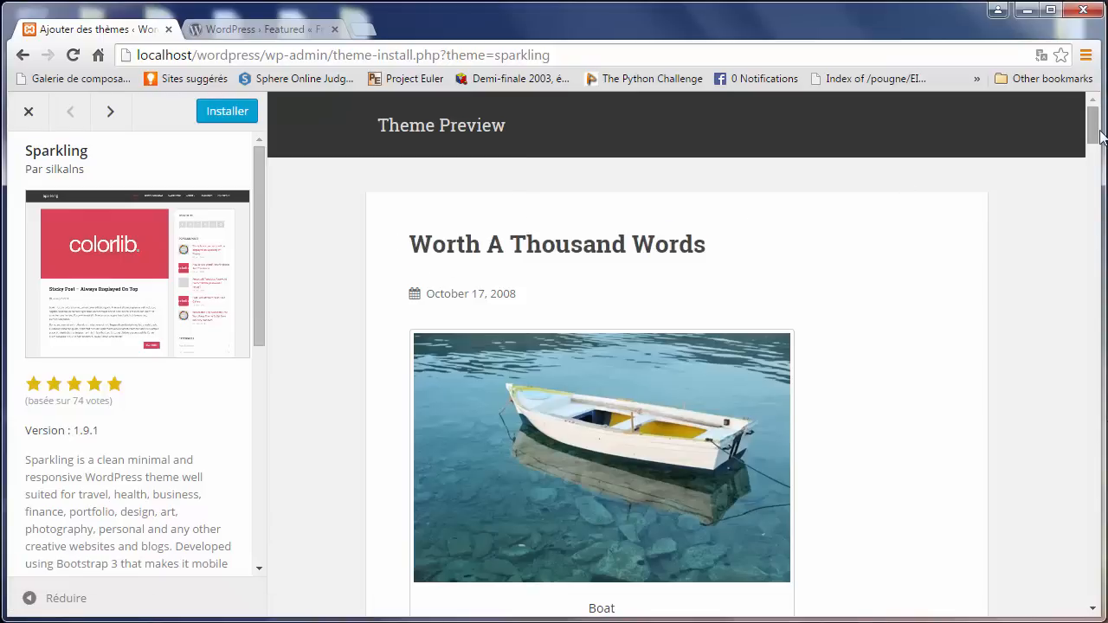
scroll(1096, 139, "down", 1)
left_click_drag(1097, 152, 1092, 299)
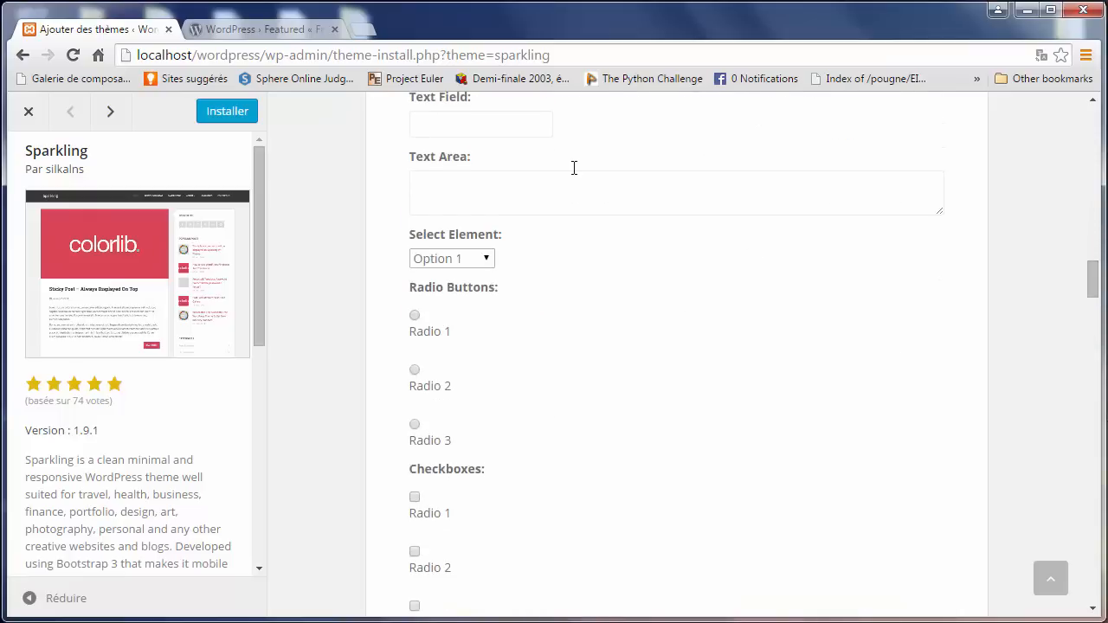
left_click(510, 131)
left_click(508, 183)
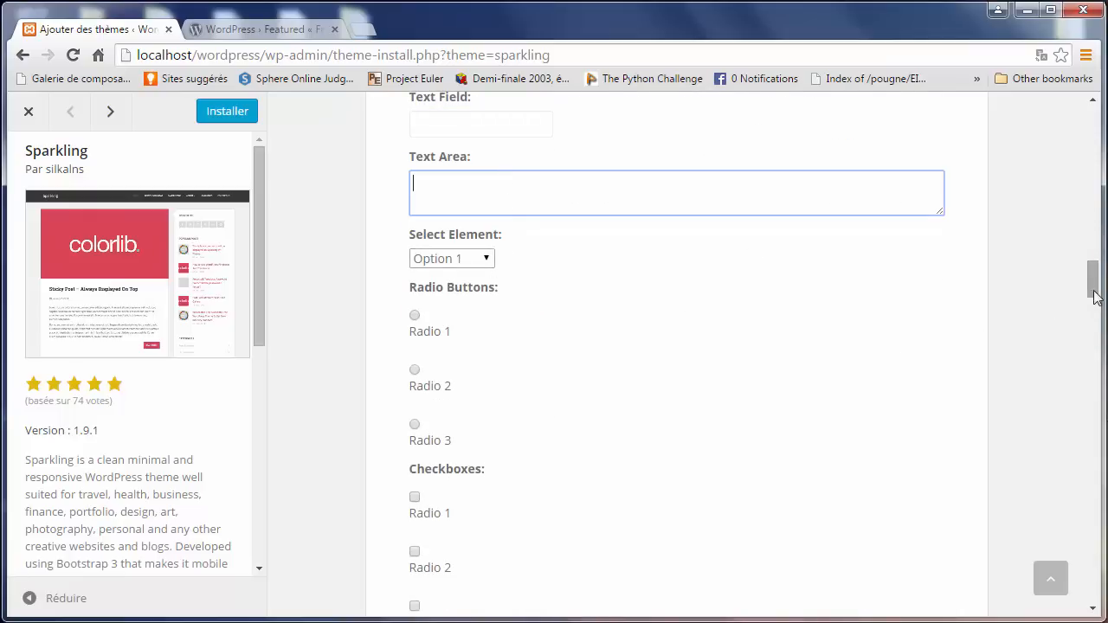
left_click_drag(1096, 295, 1094, 537)
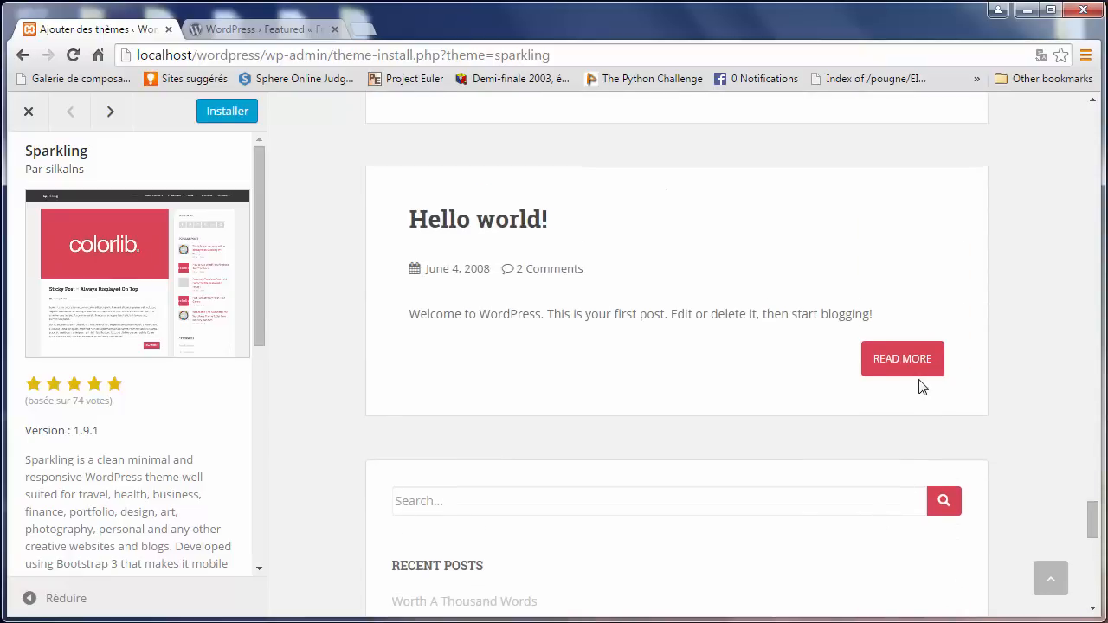
left_click_drag(1097, 530, 1091, 442)
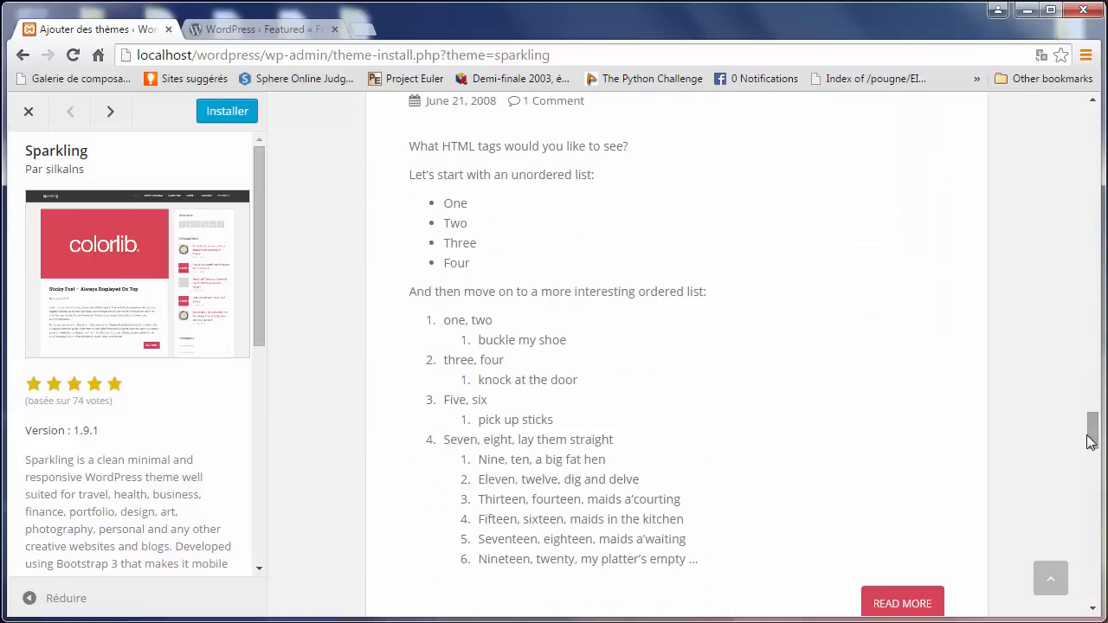
left_click_drag(571, 392, 444, 319)
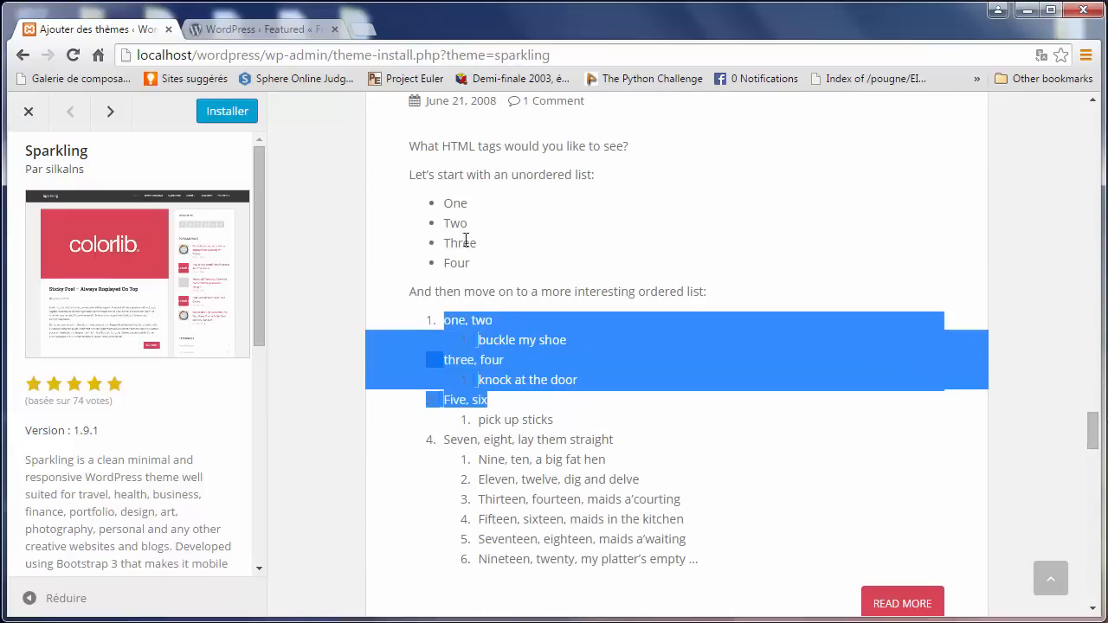
left_click_drag(435, 215, 540, 248)
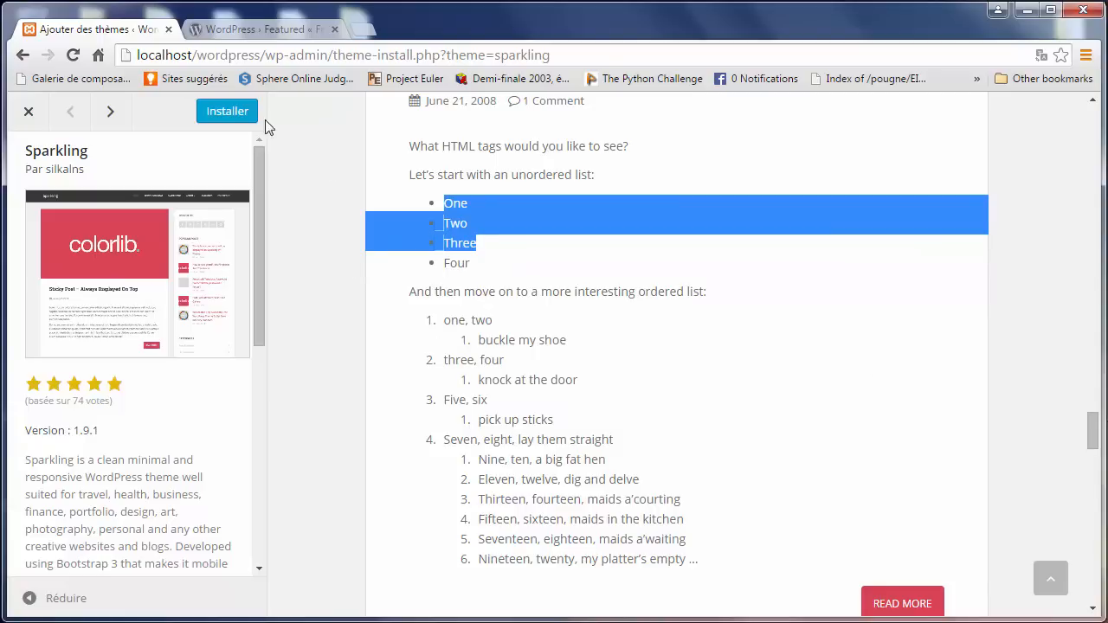
- Install the Sparkling theme and open its live preview on the Wordpress Test site
left_click(227, 112)
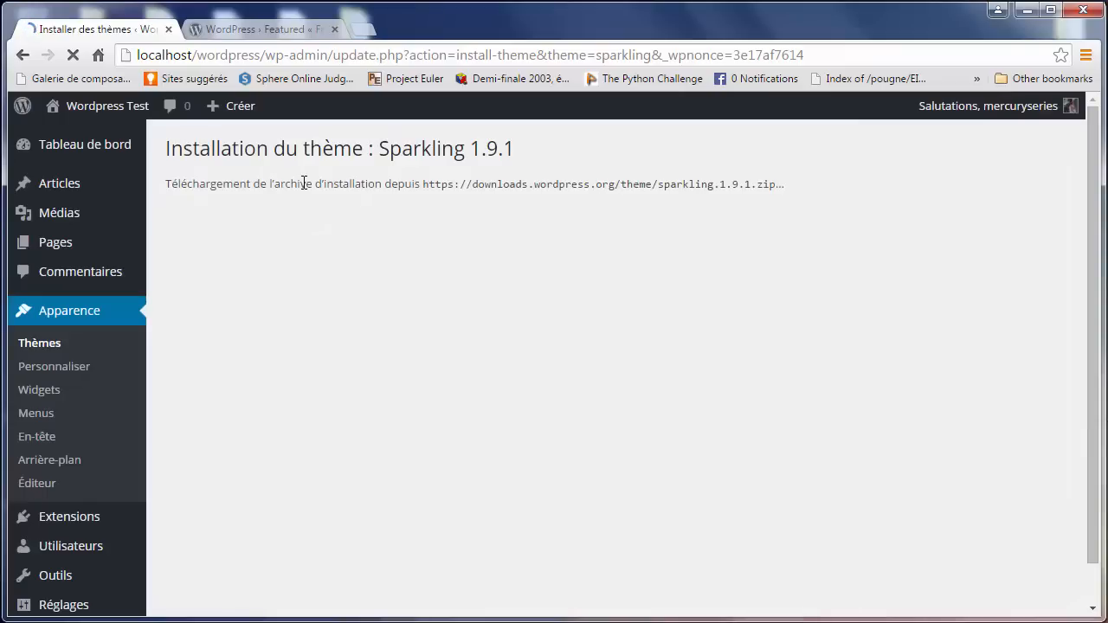
left_click_drag(539, 186, 622, 187)
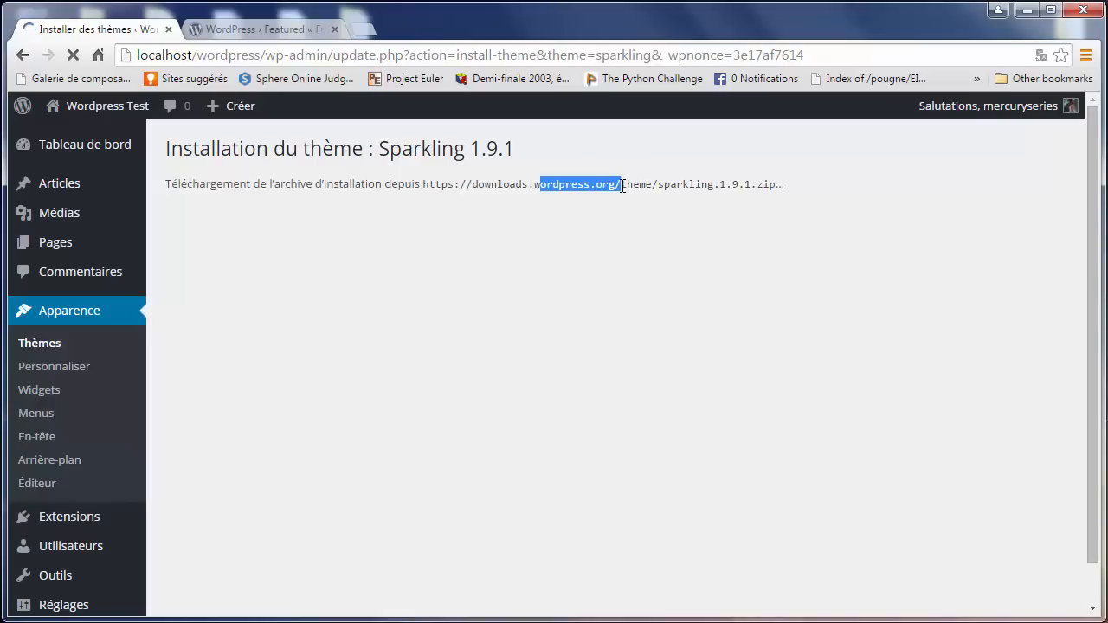
left_click_drag(746, 186, 773, 184)
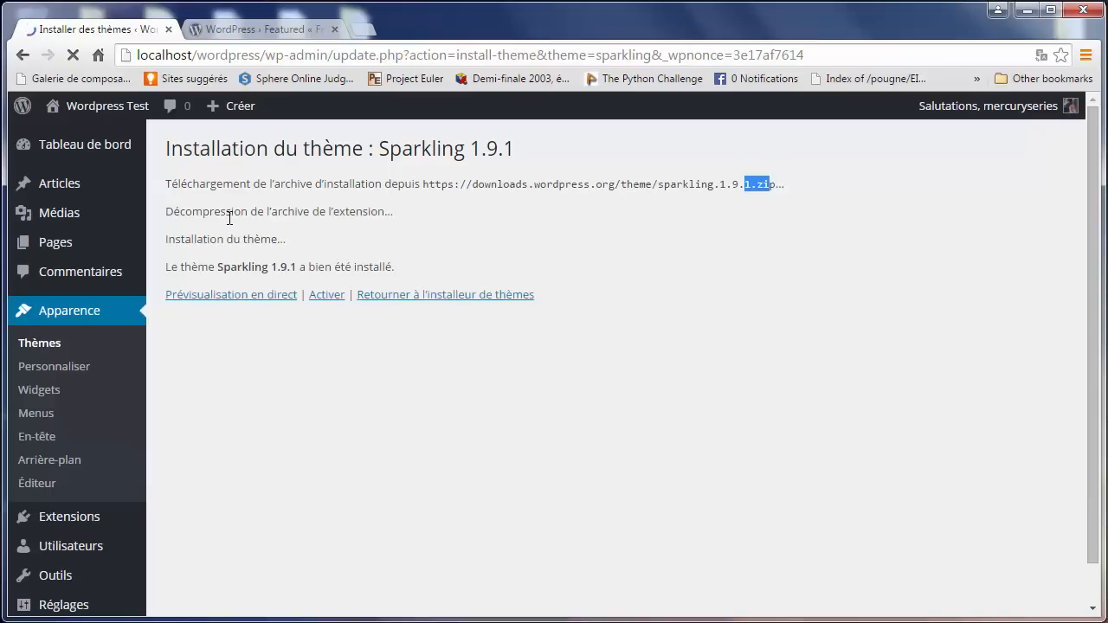
left_click_drag(227, 214, 353, 212)
left_click_drag(216, 239, 369, 241)
left_click_drag(306, 266, 416, 270)
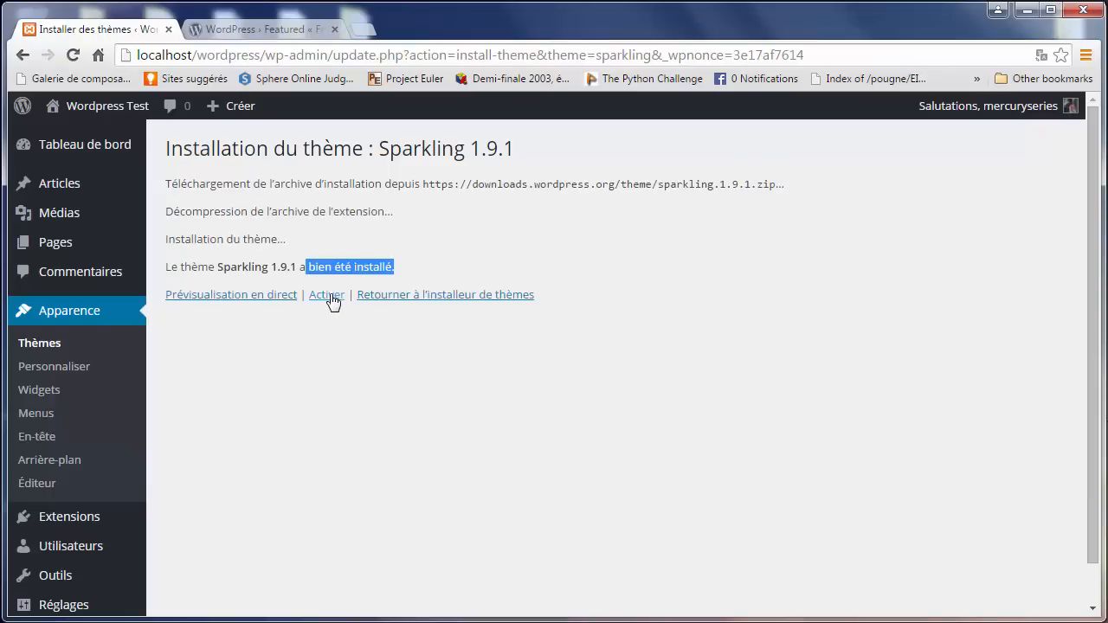
left_click(263, 303)
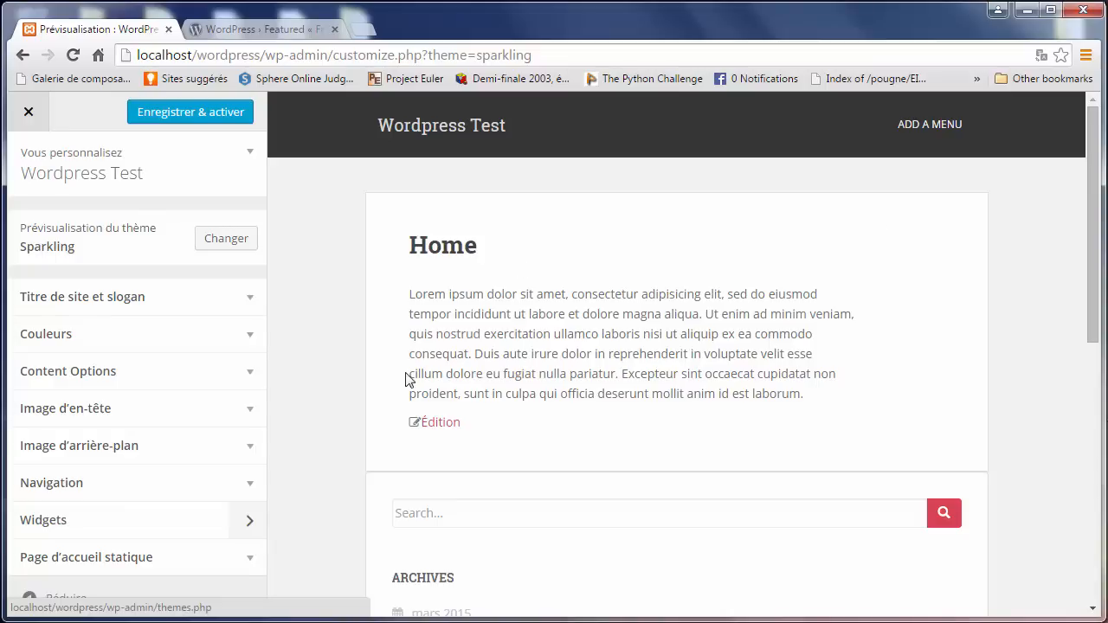
- Set the static home page option (Page d'accueil statique) in the customizer to display the latest posts, Les derniers articles
left_click(248, 560)
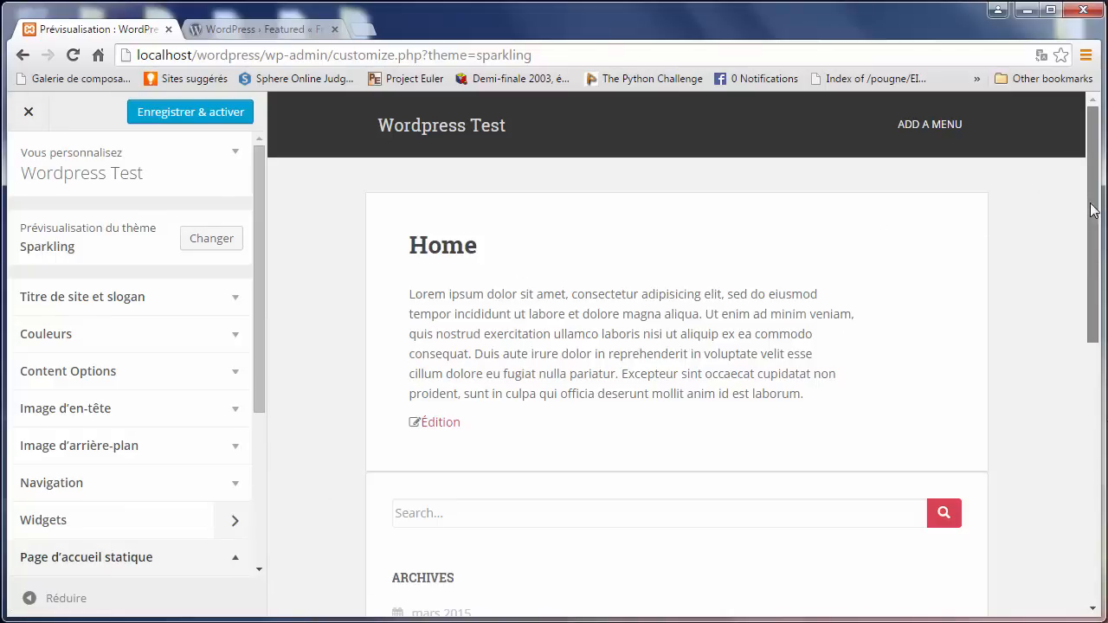
scroll(558, 280, "down", 2)
left_click_drag(261, 284, 260, 459)
left_click(82, 414)
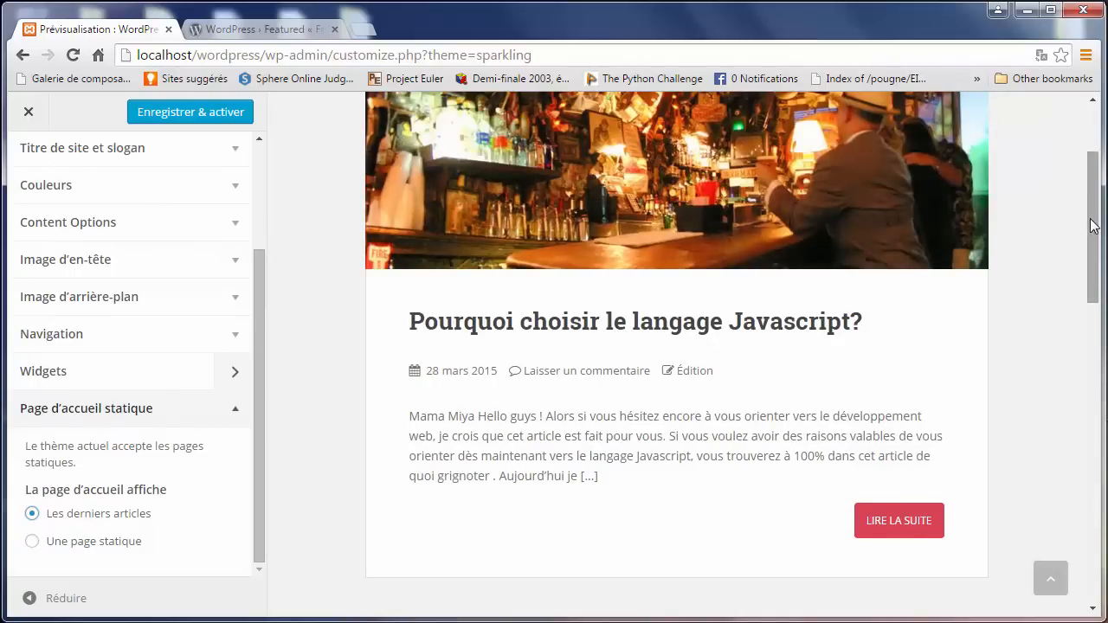
left_click_drag(1093, 225, 1092, 178)
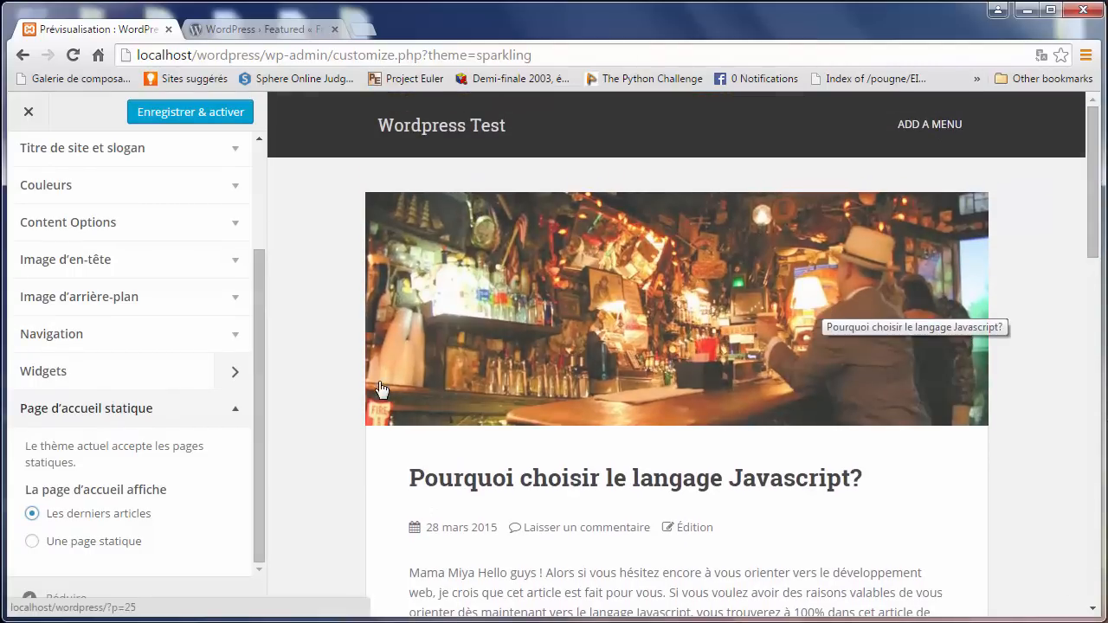
left_click(235, 408)
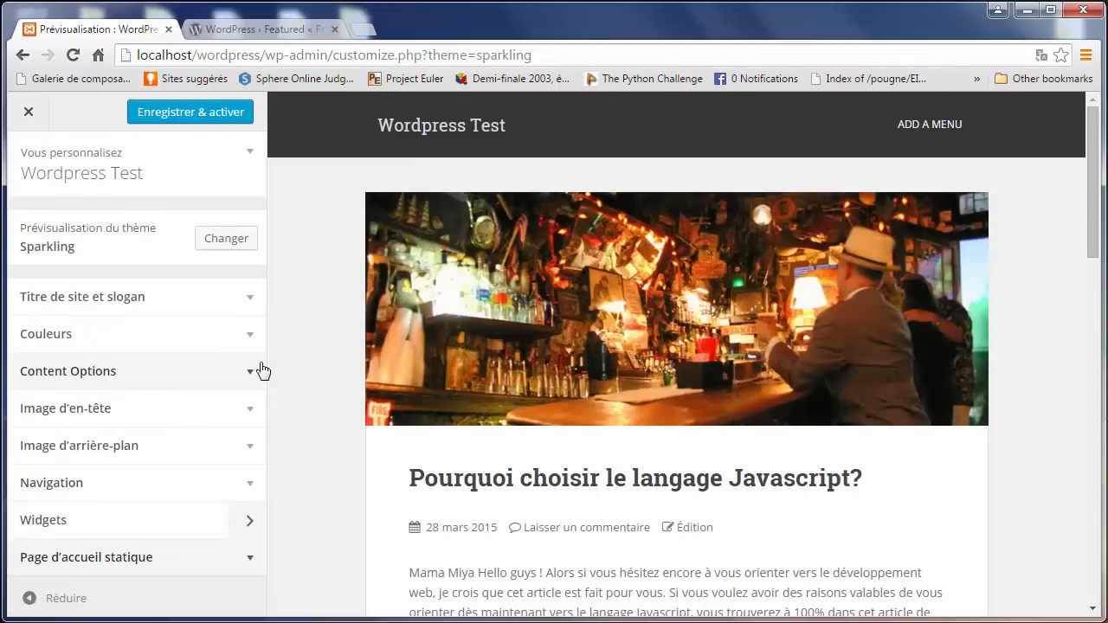
- Assign Menu Principal to the Menu principal navigation location and check the A propos submenu in the preview
left_click(258, 490)
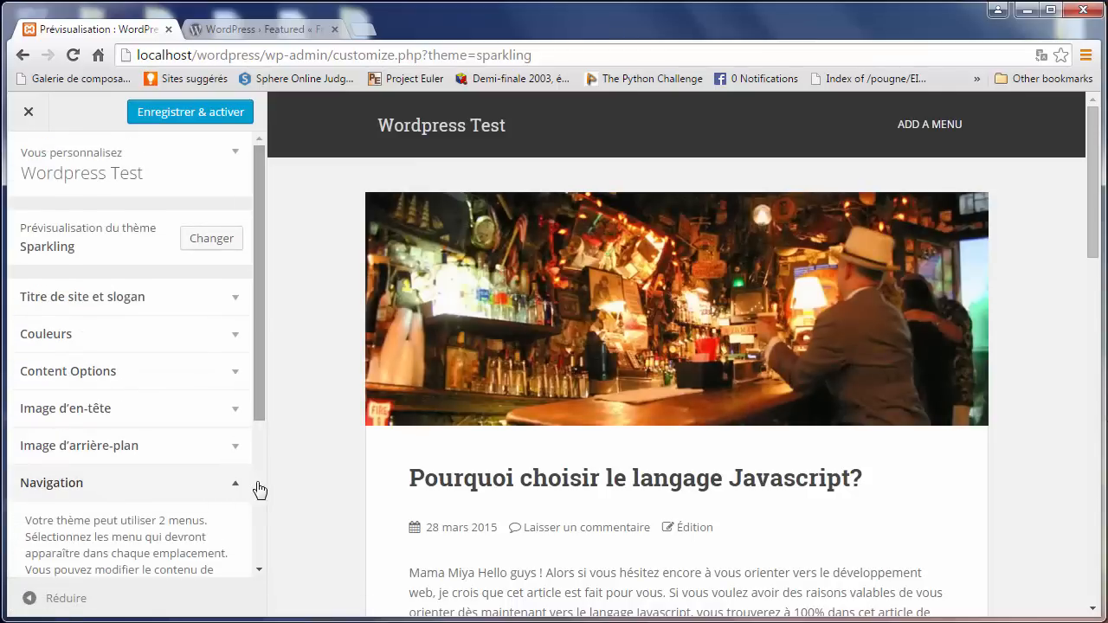
left_click_drag(258, 389, 268, 559)
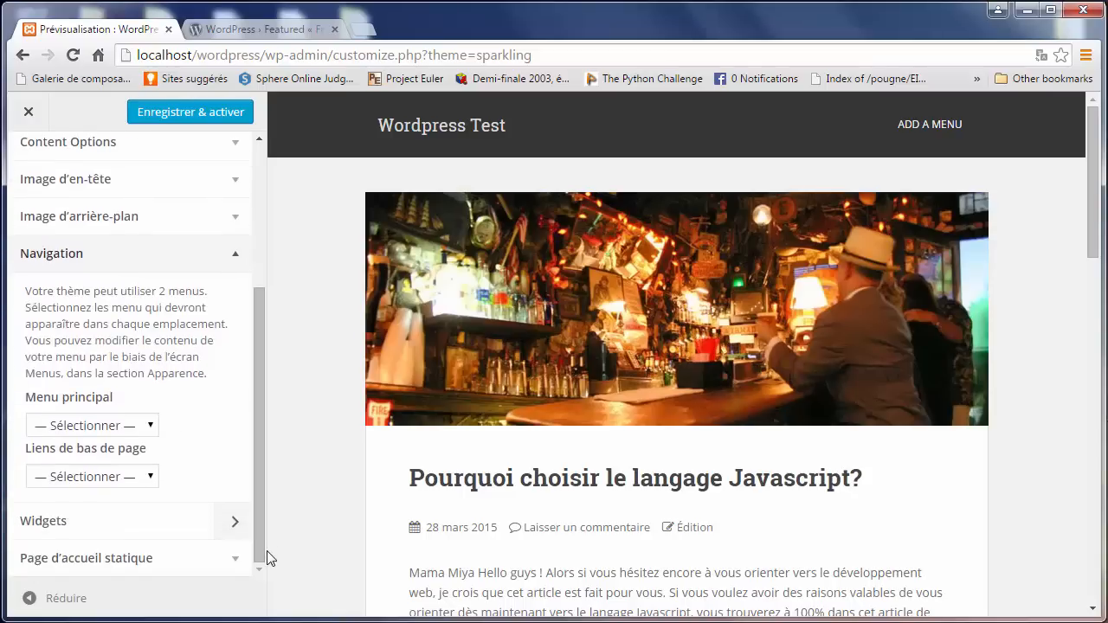
left_click(86, 425)
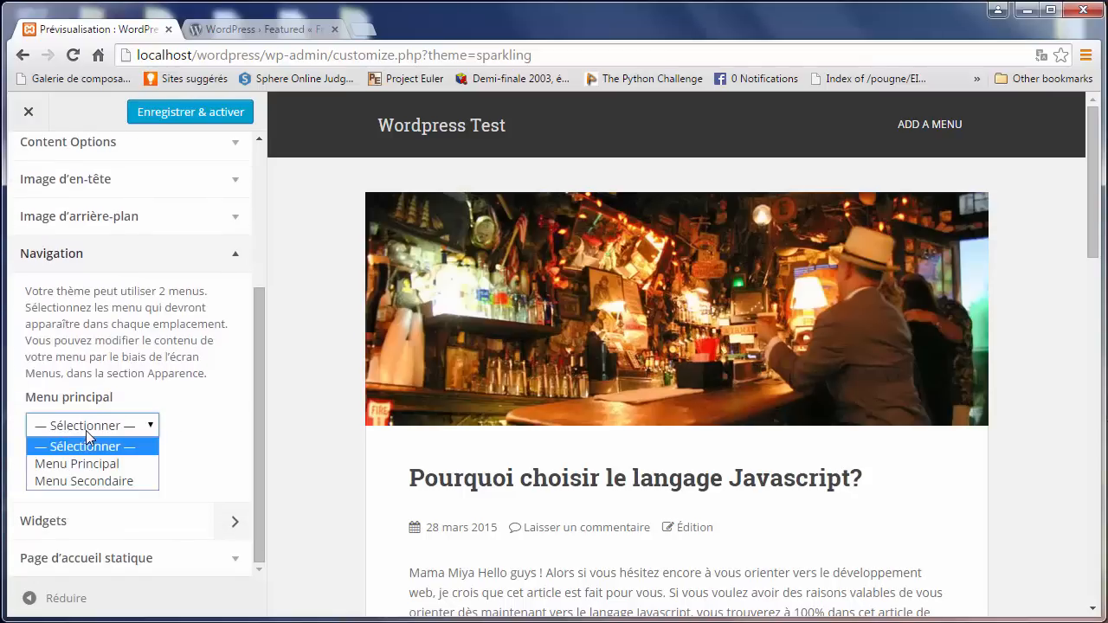
left_click(87, 460)
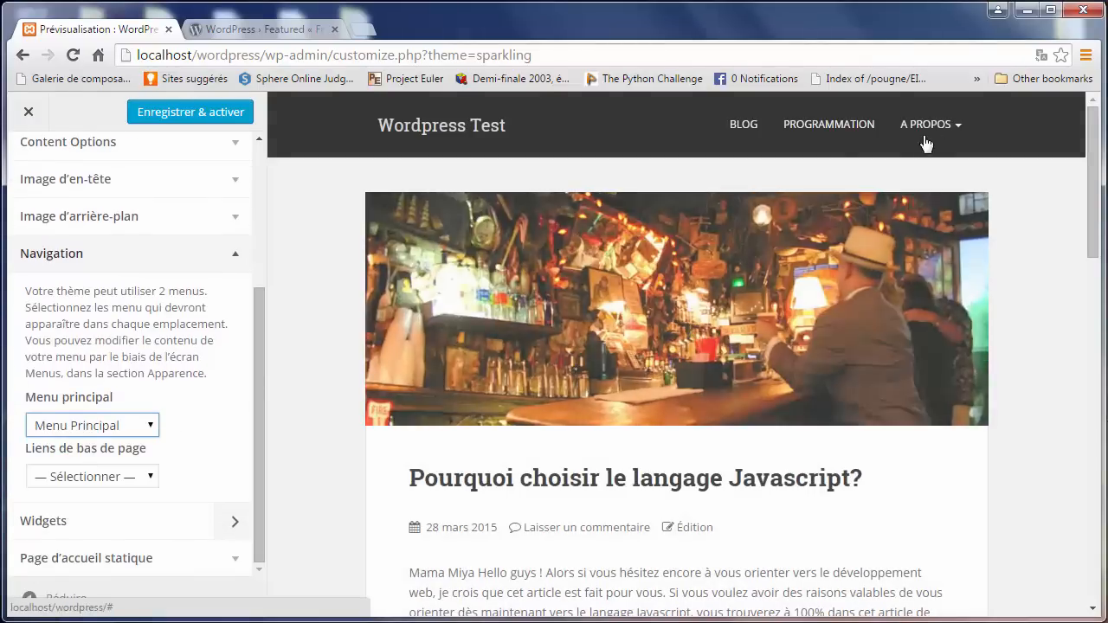
left_click(939, 132)
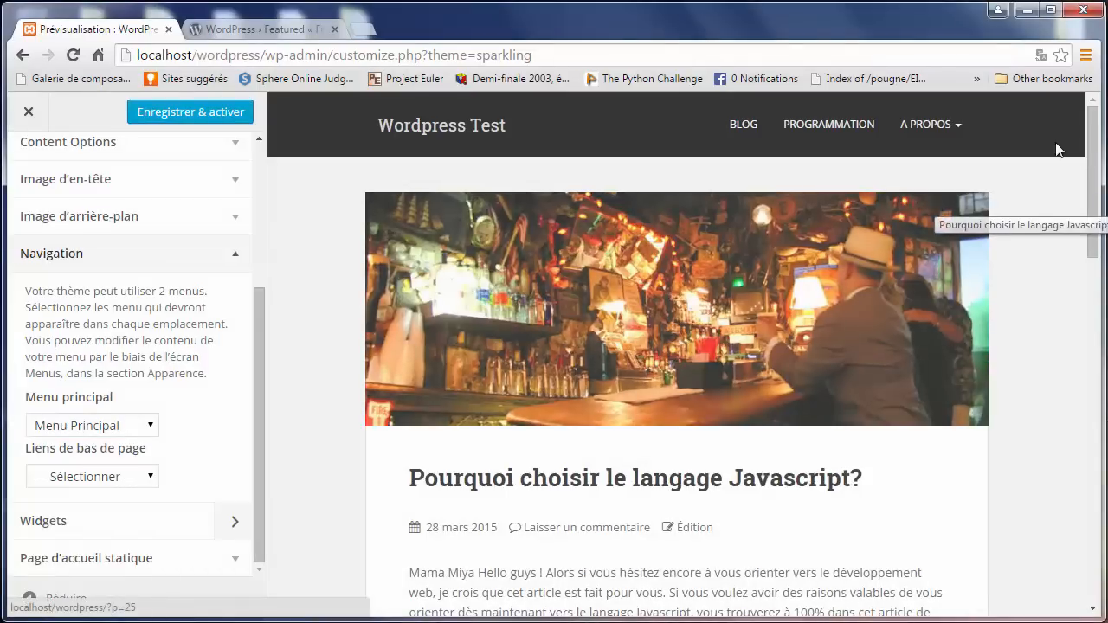
left_click_drag(1092, 148, 1087, 106)
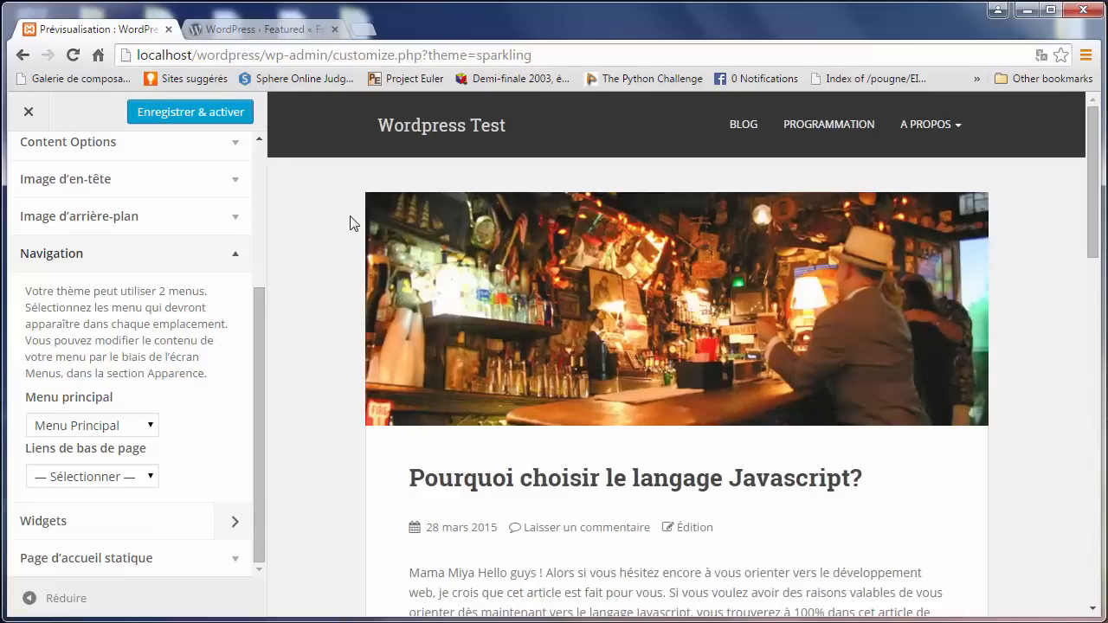
- Save the customizations with the Sparkling theme activated and look over the live site's home page
left_click(199, 117)
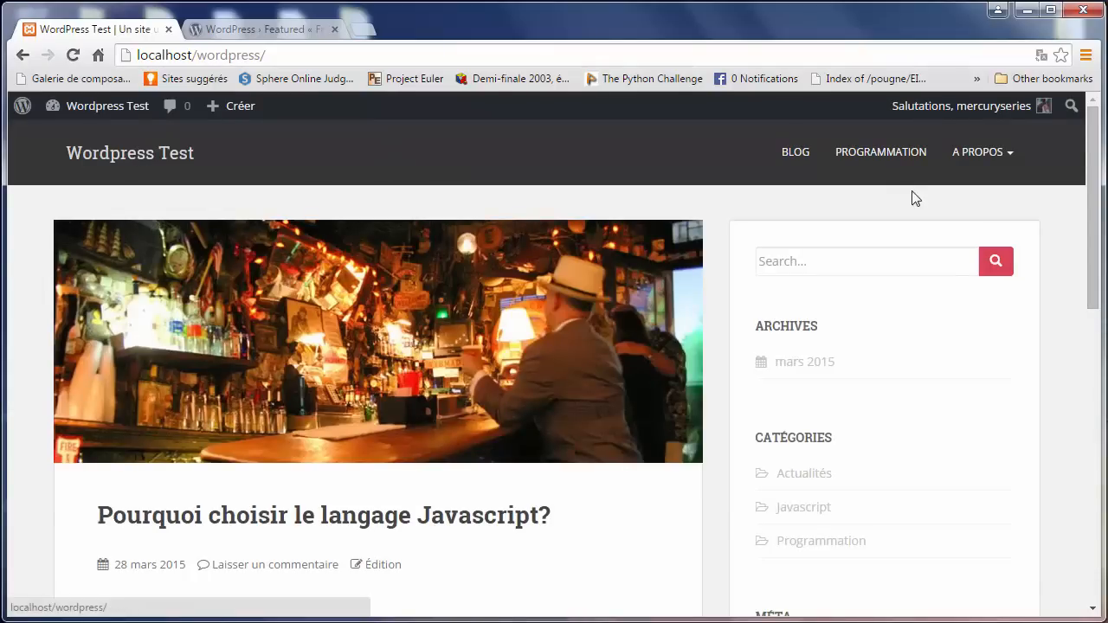
mouse_move(1091, 137)
left_mouse_down()
mouse_move(1082, 391)
mouse_move(1087, 138)
left_mouse_up()
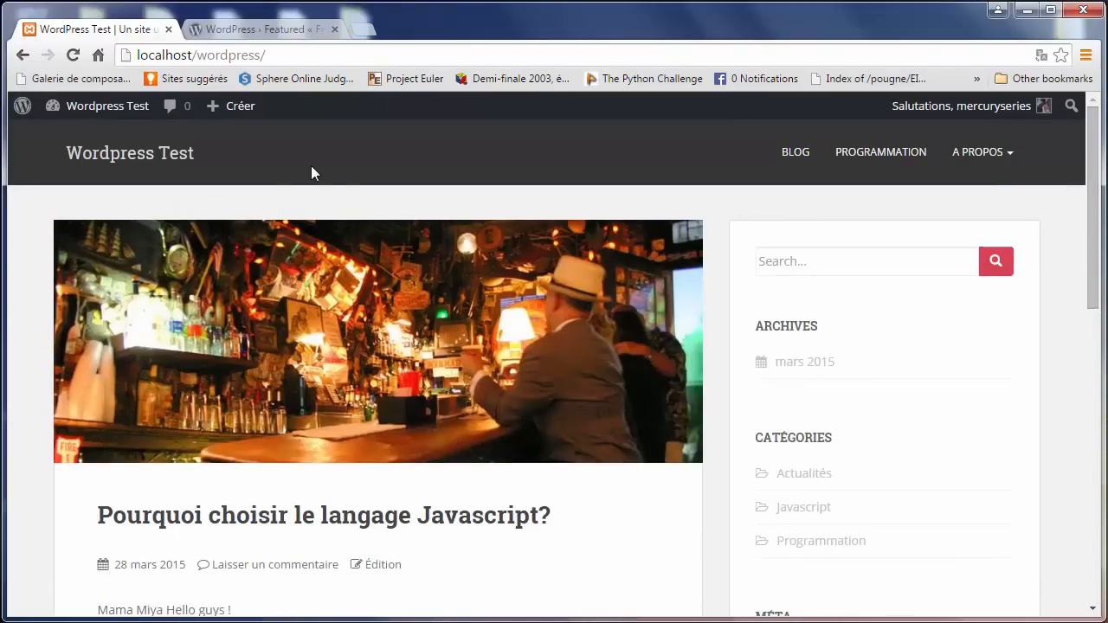
left_click(301, 60)
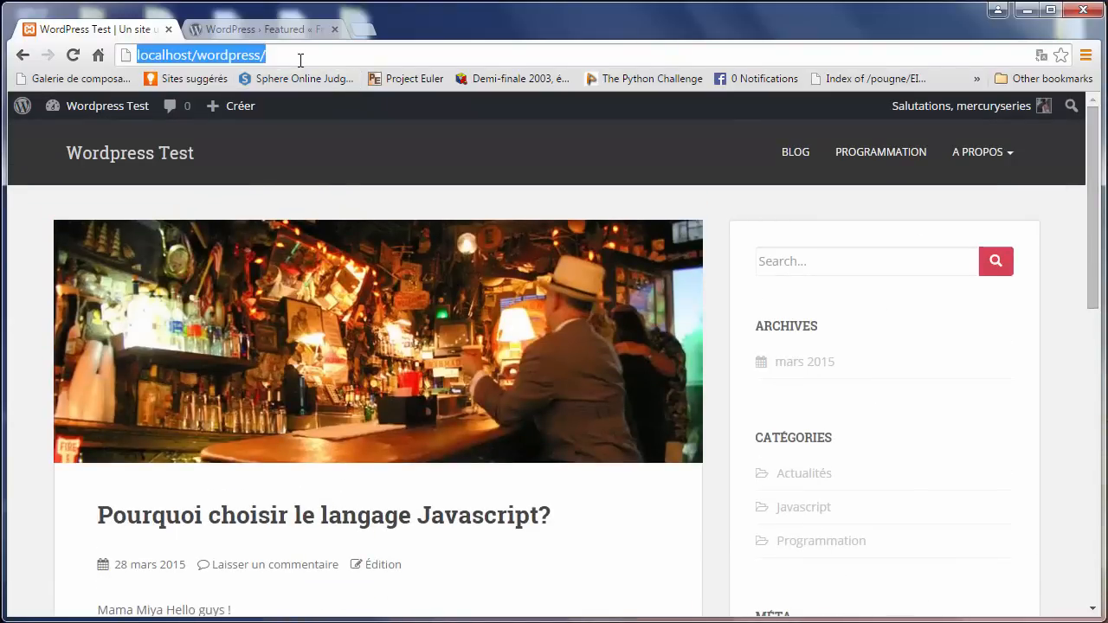
- Return to the dashboard, open the installed themes and go to the page for adding new themes
left_click(119, 111)
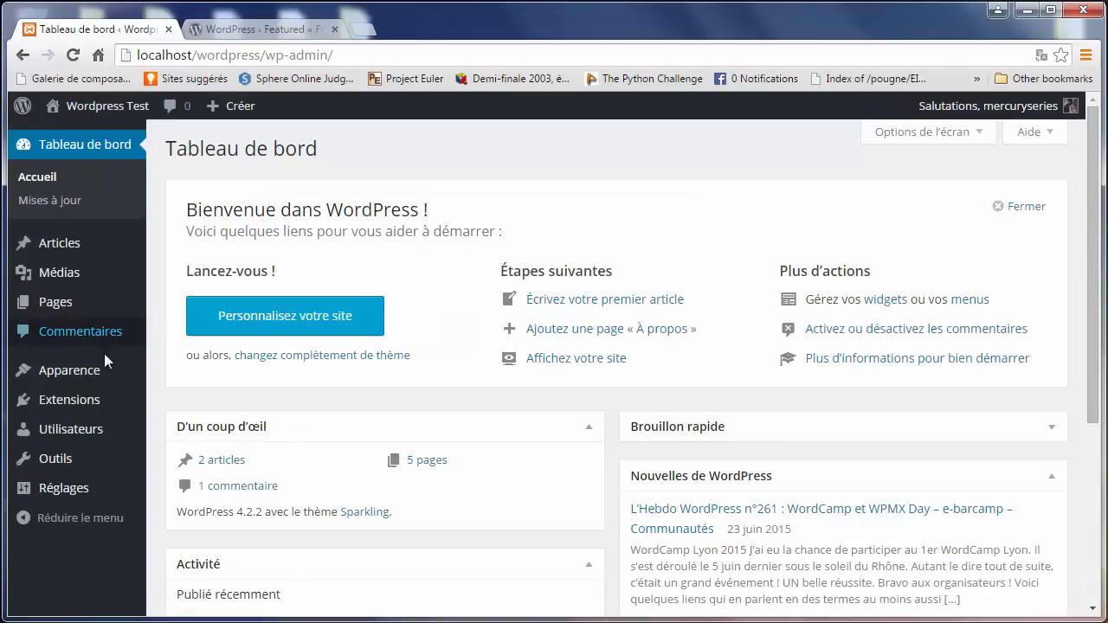
left_click(106, 374)
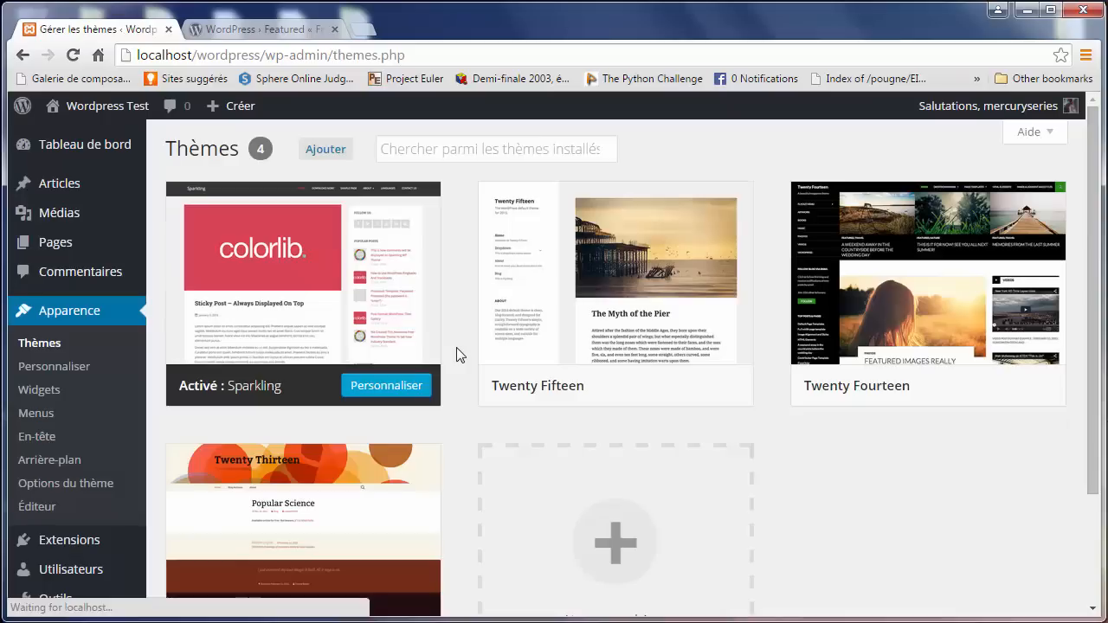
left_click(559, 151)
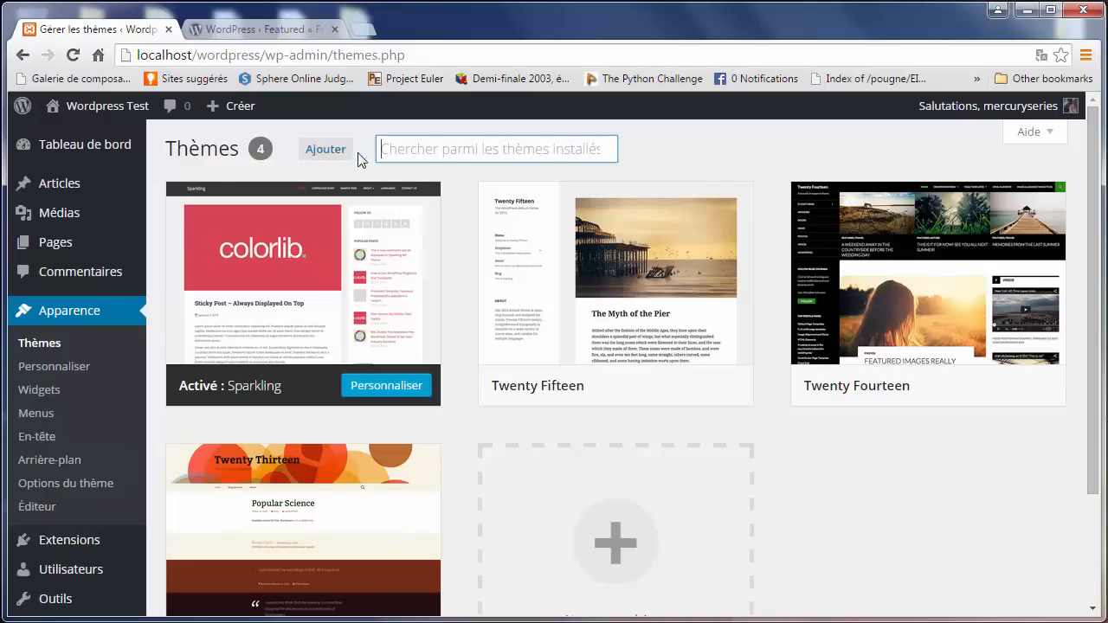
left_click(326, 150)
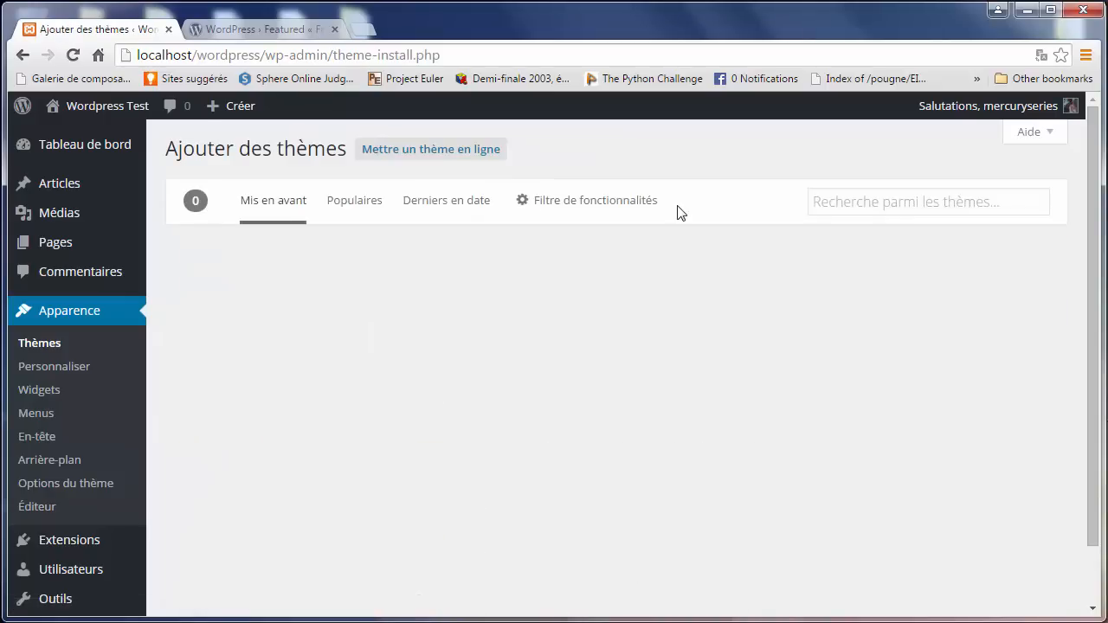
- Show the popular themes and display the feature filter options for the available themes
left_click(366, 213)
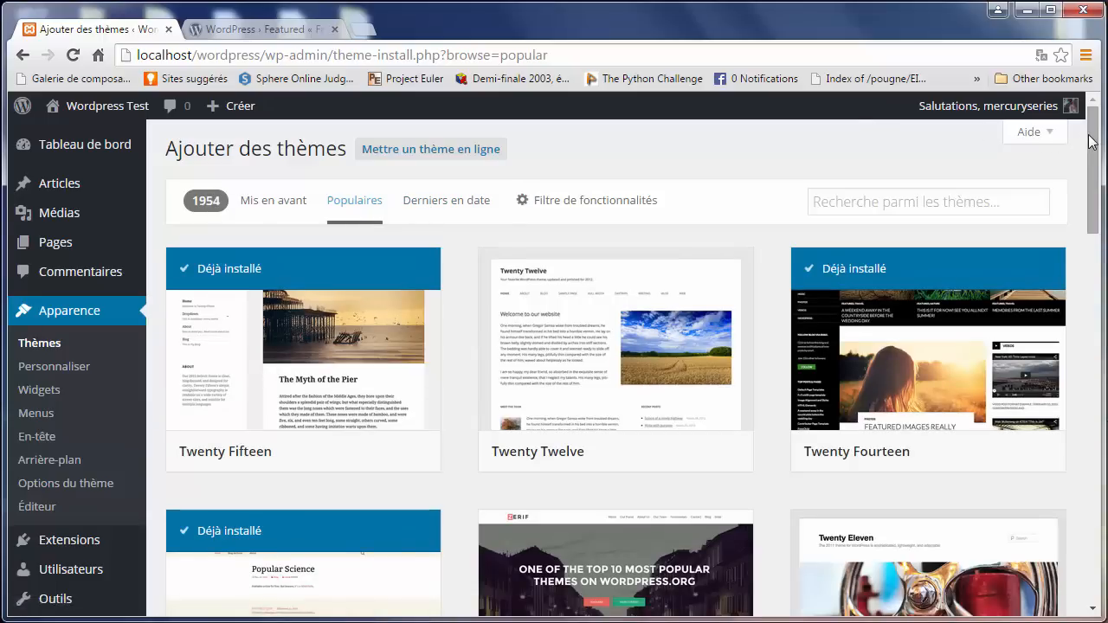
mouse_move(1092, 141)
left_mouse_down()
mouse_move(1095, 321)
mouse_move(1093, 147)
left_mouse_up()
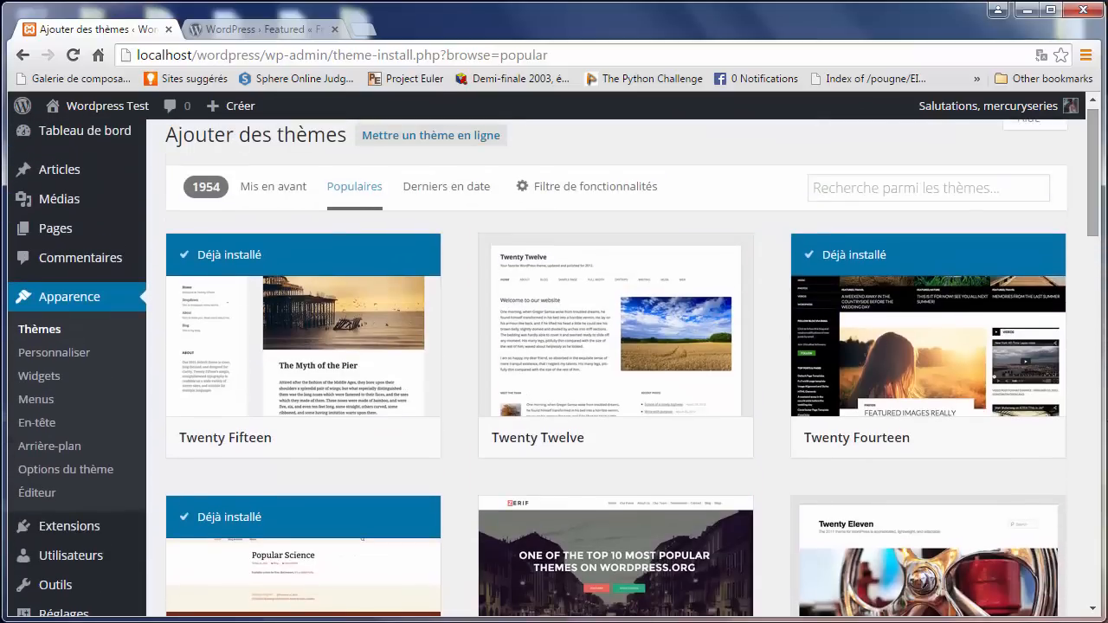
mouse_move(836, 260)
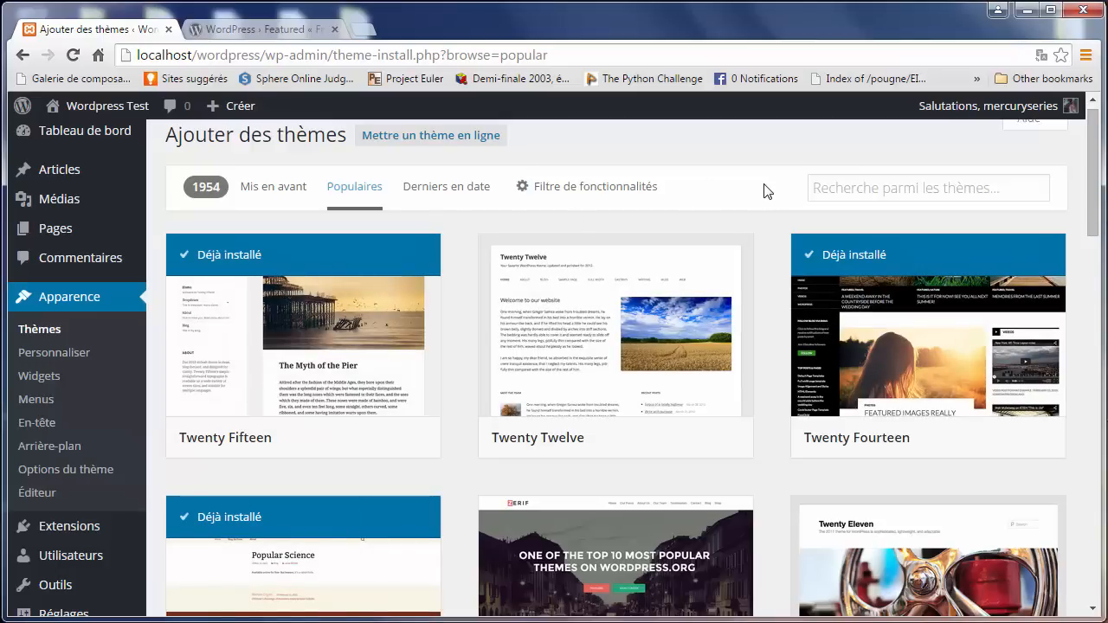
left_click(601, 195)
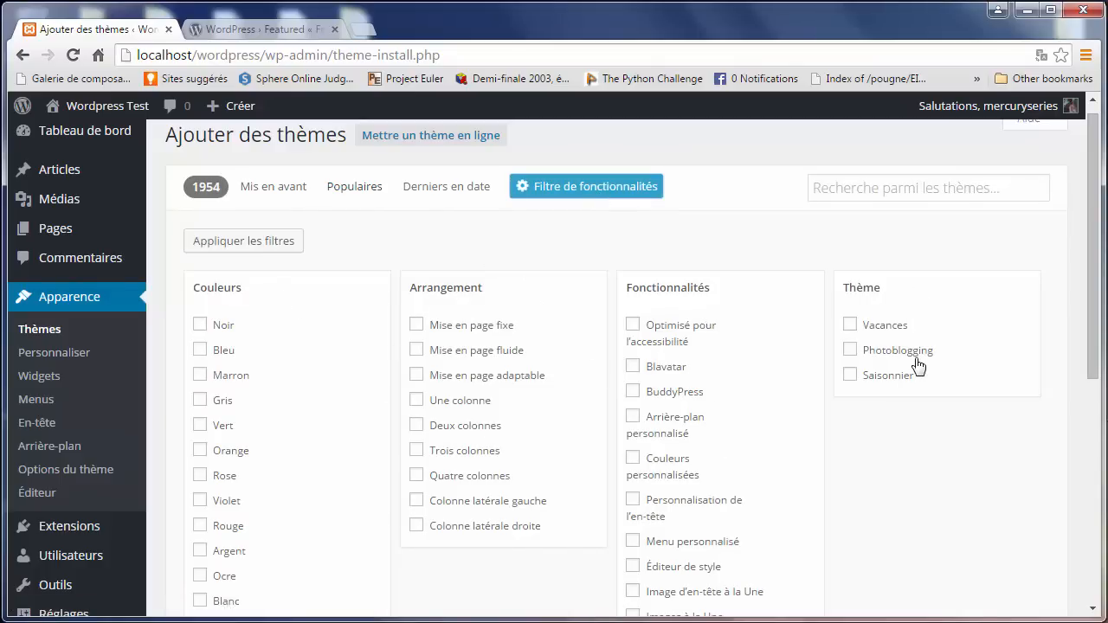
scroll(909, 407, "up", 1)
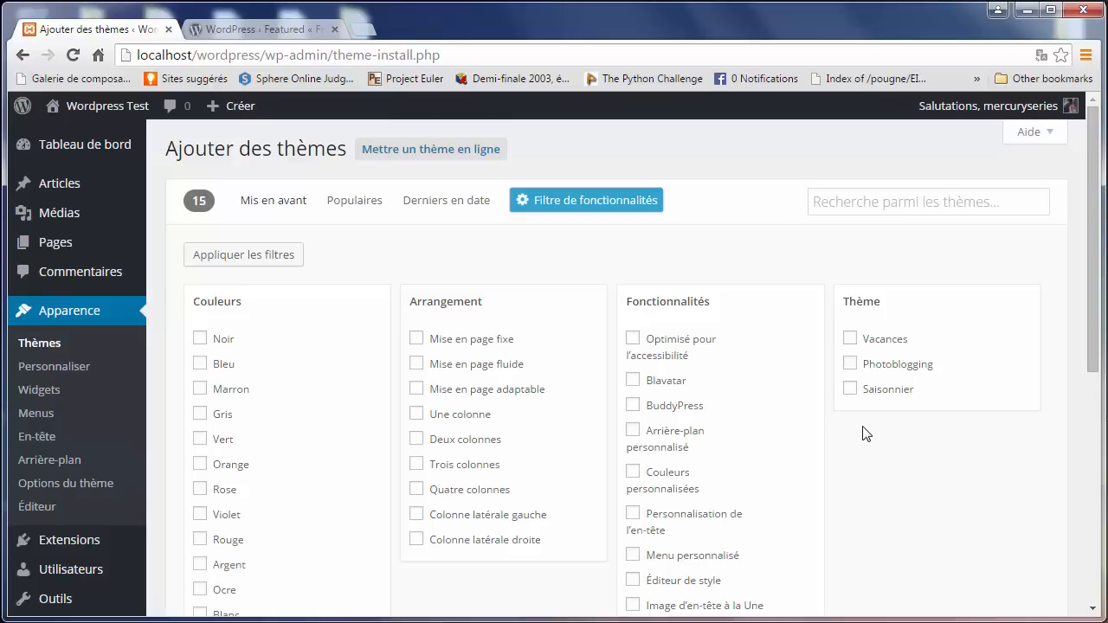
- Return to the installed themes and view the details of the Sparkling and Twenty Fifteen themes
left_click(40, 342)
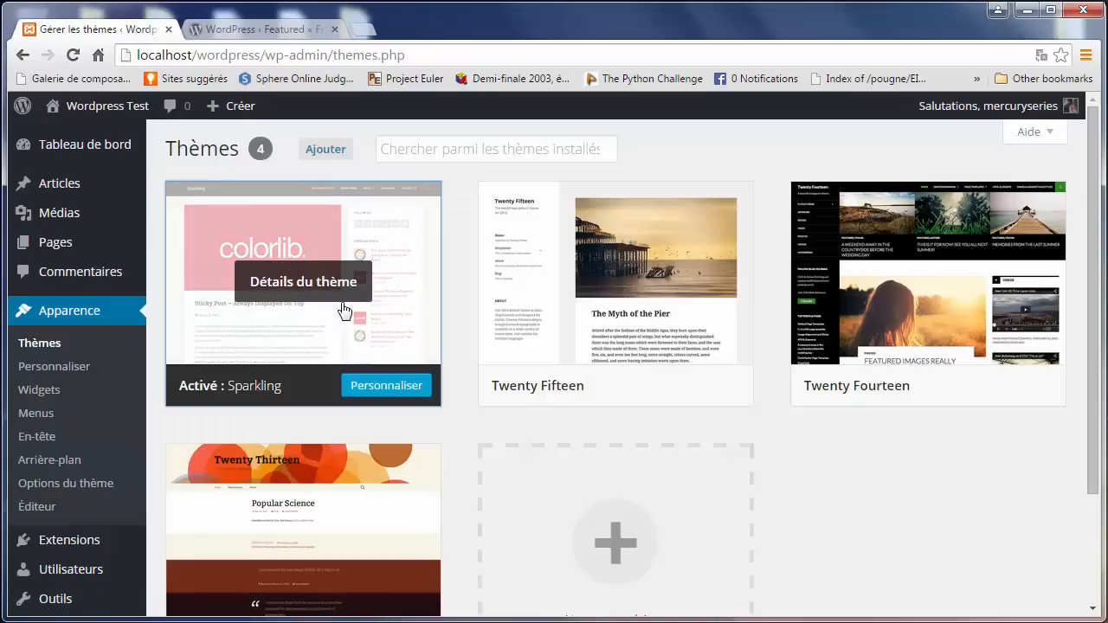
left_click(346, 309)
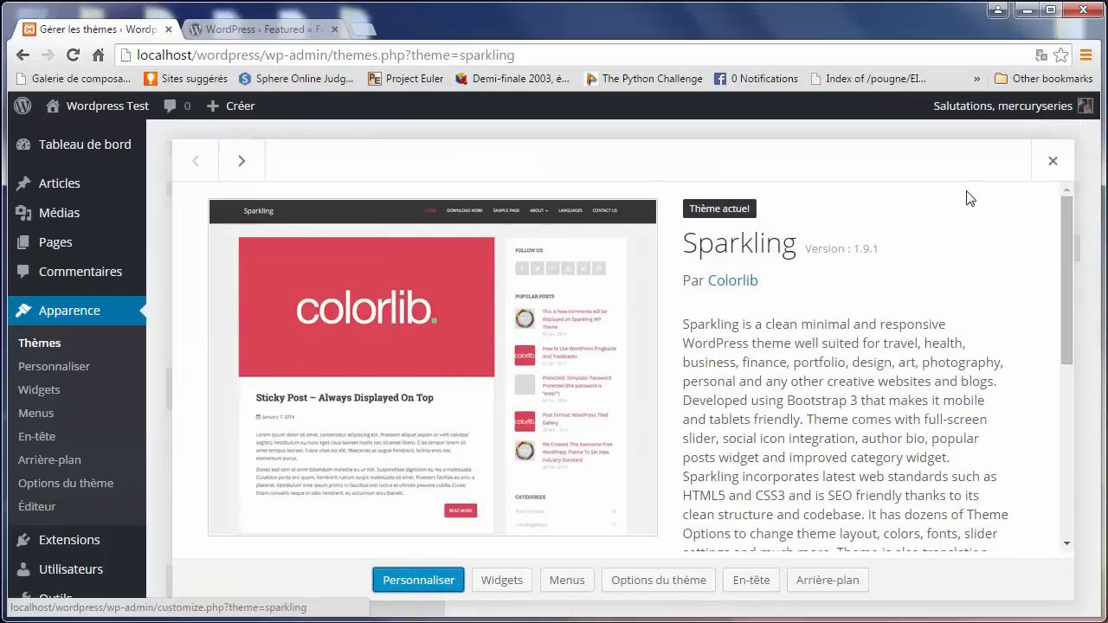
left_click(1053, 161)
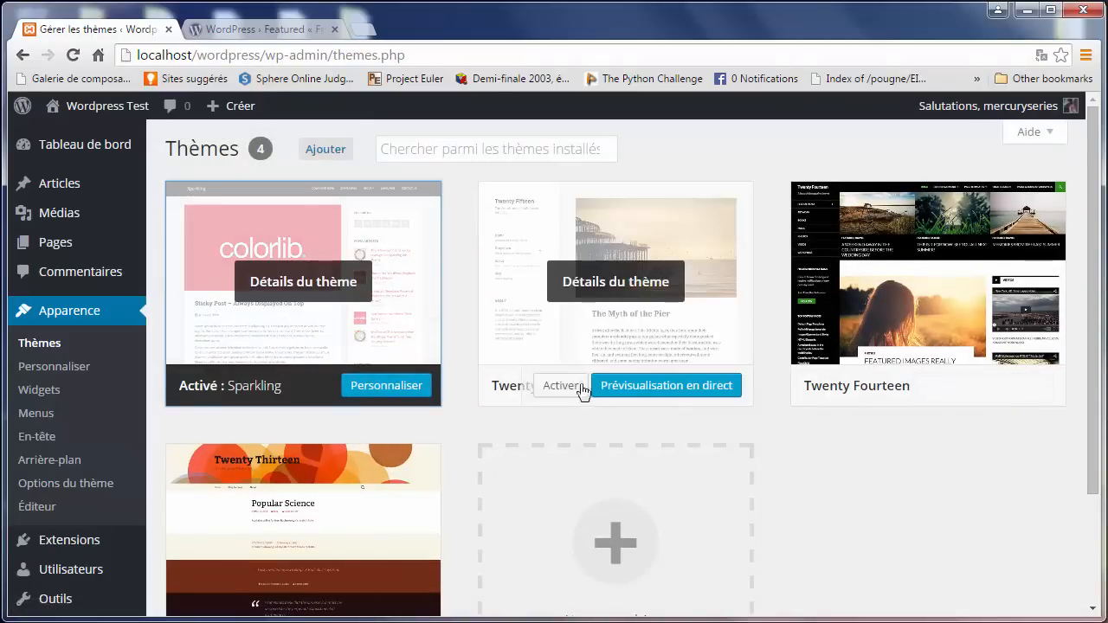
left_click(360, 301)
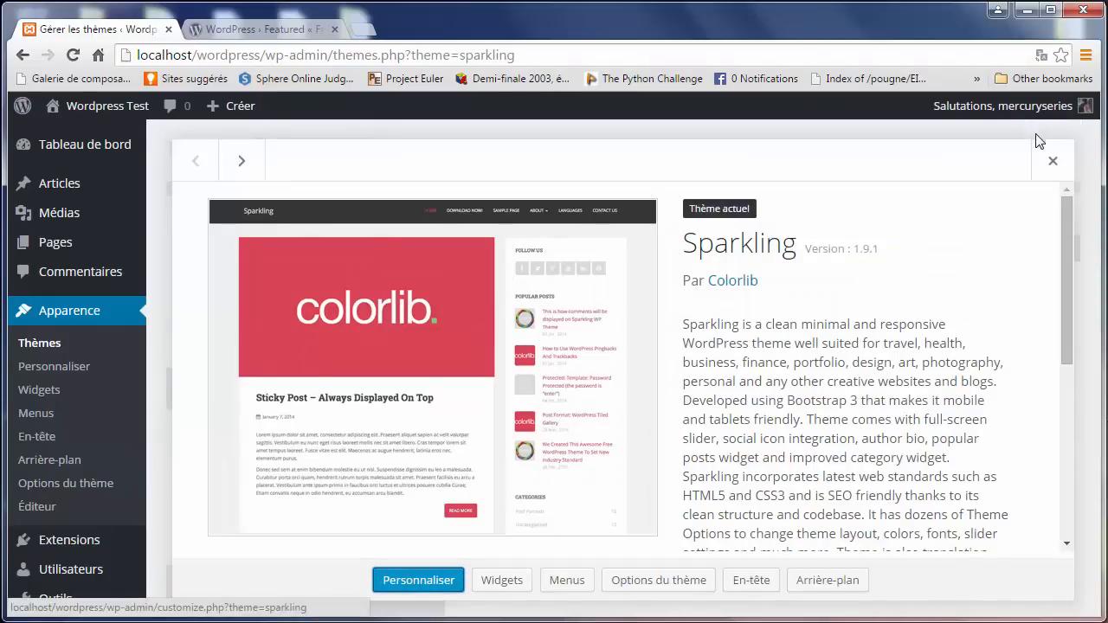
left_click(1052, 161)
left_click(654, 248)
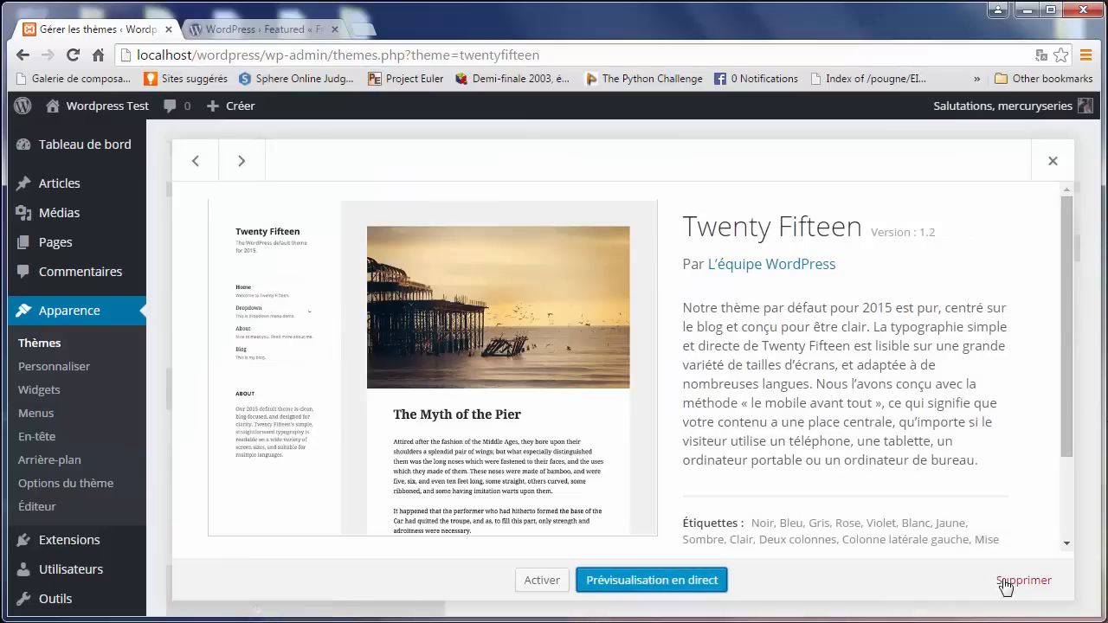
left_click(1053, 161)
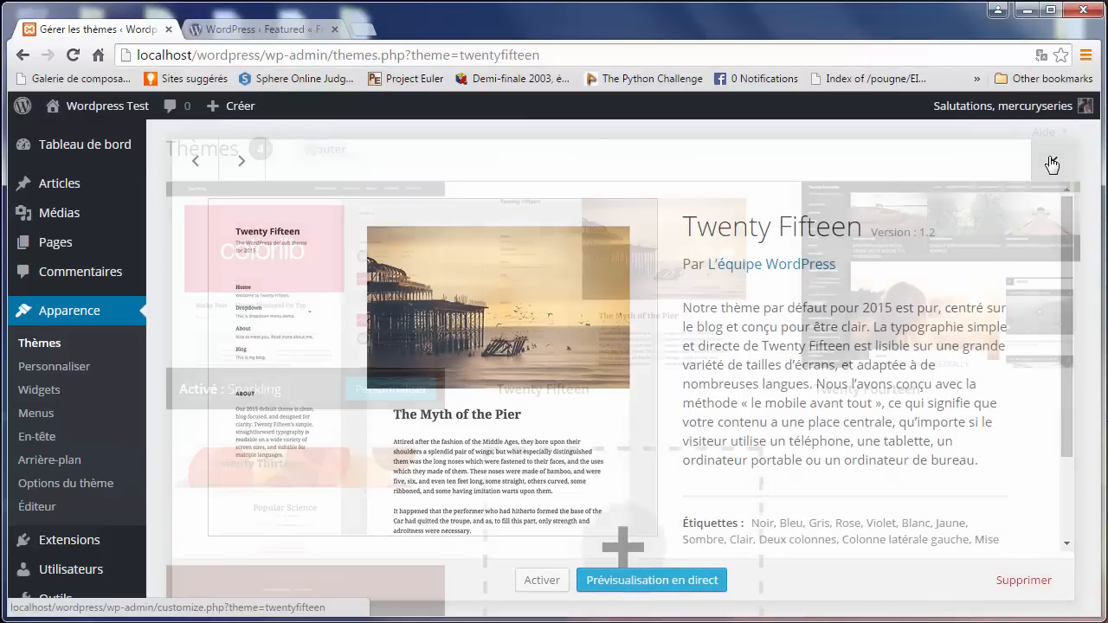
- Activate the Twenty Fifteen theme and delete the Sparkling theme, confirming the deletion
left_click(559, 387)
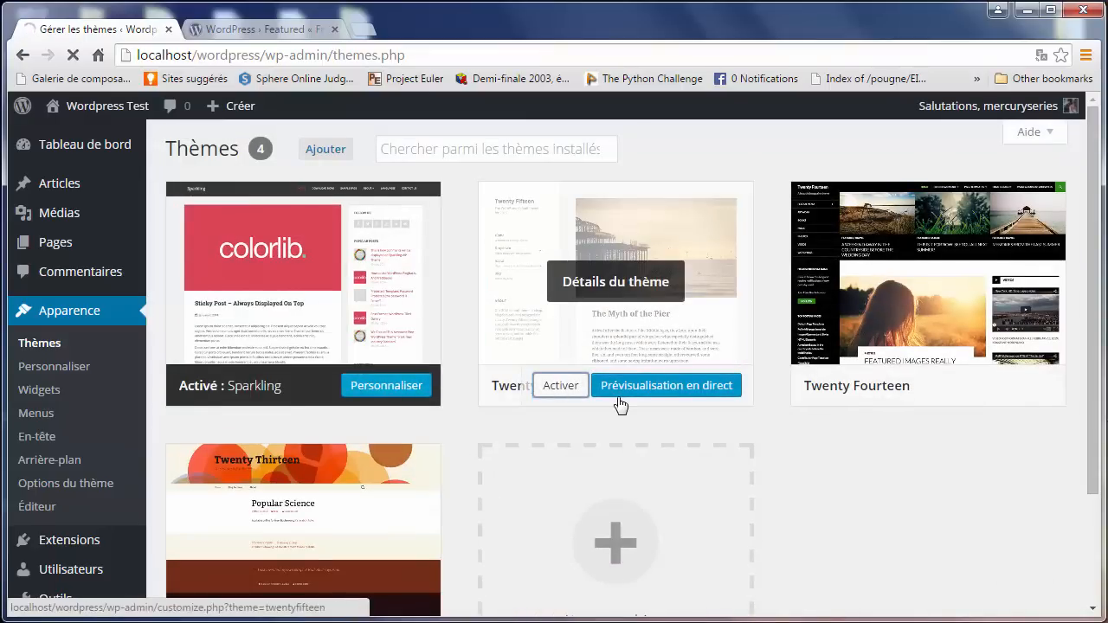
left_click(593, 390)
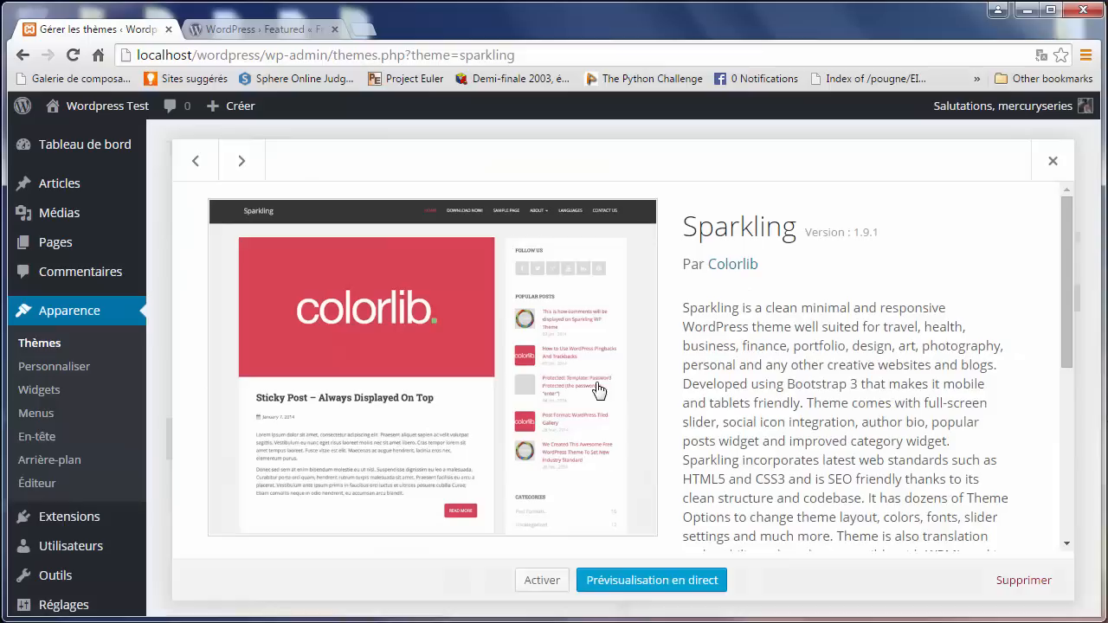
left_click(1014, 581)
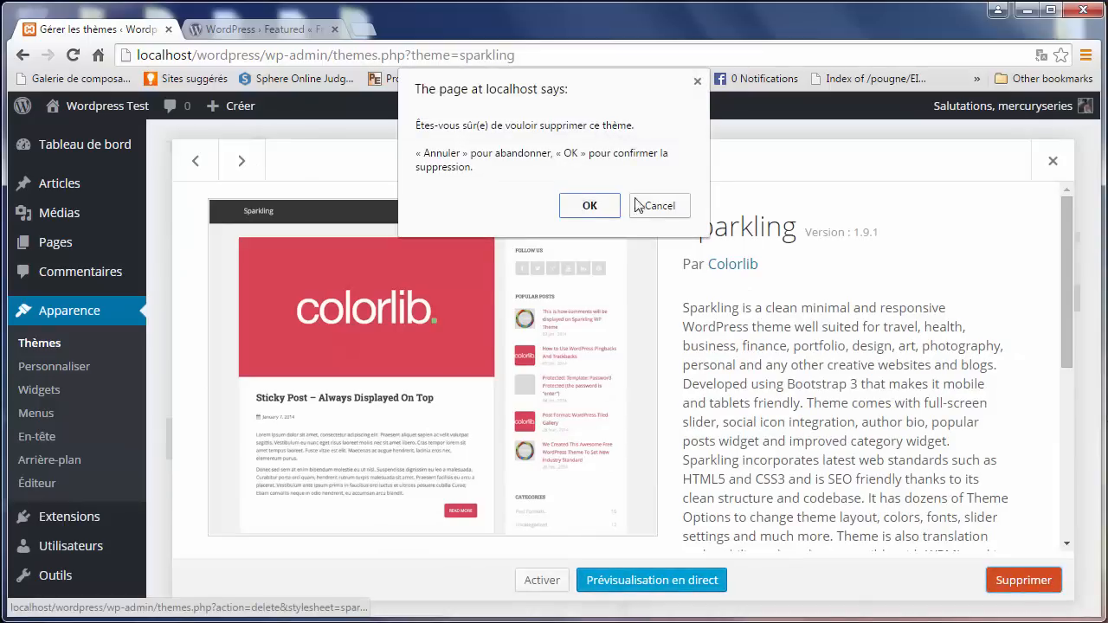
left_click(601, 205)
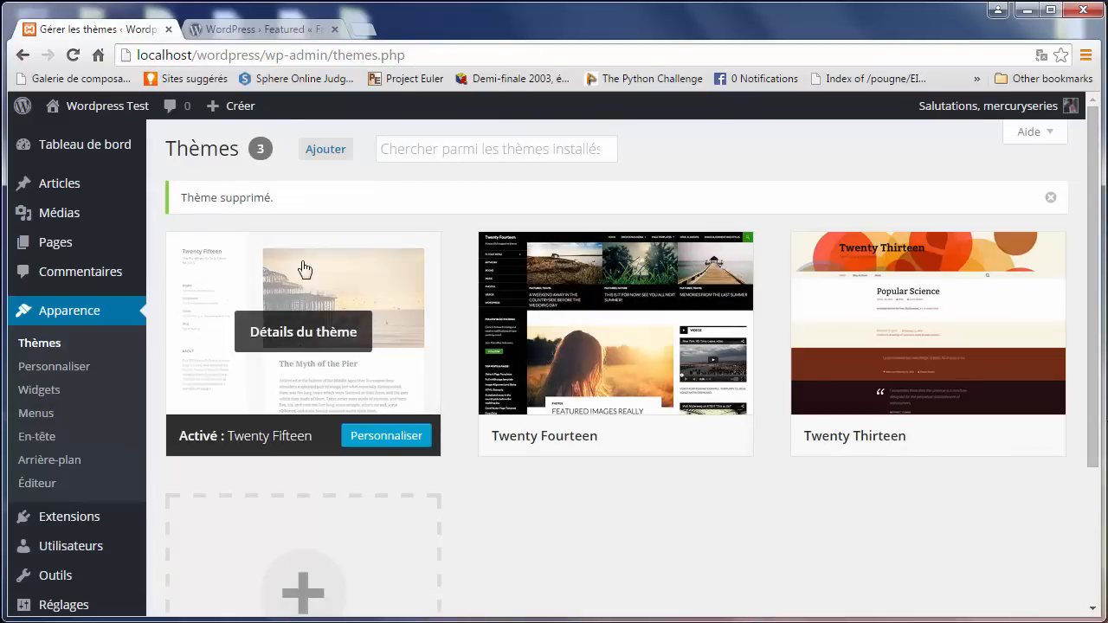
- Glance at the wordpress.org theme directory and view the Wordpress Test home page with Twenty Fifteen active
left_click(262, 31)
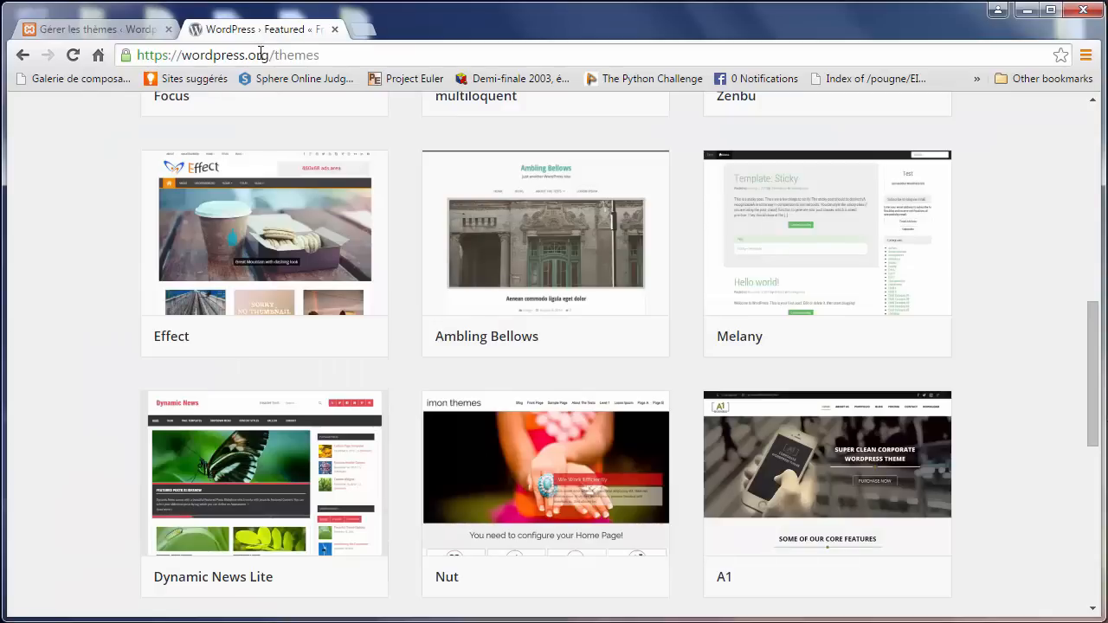
left_click(142, 29)
left_click(107, 105)
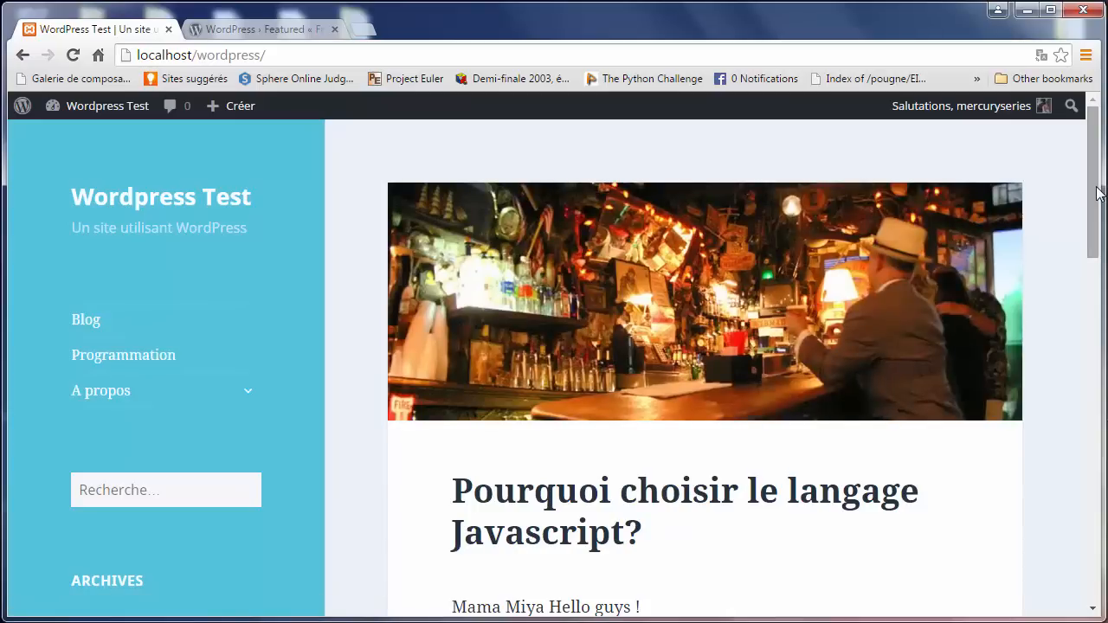
scroll(1082, 316, "down", 3)
left_click_drag(1079, 311, 1103, 142)
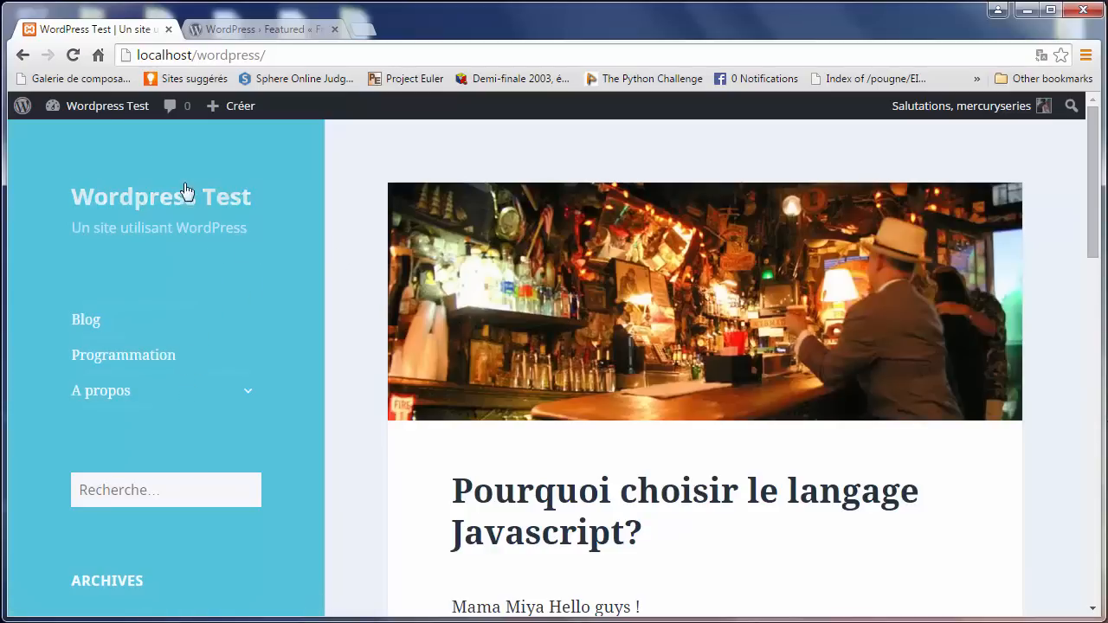
mouse_move(99, 105)
left_click(98, 161)
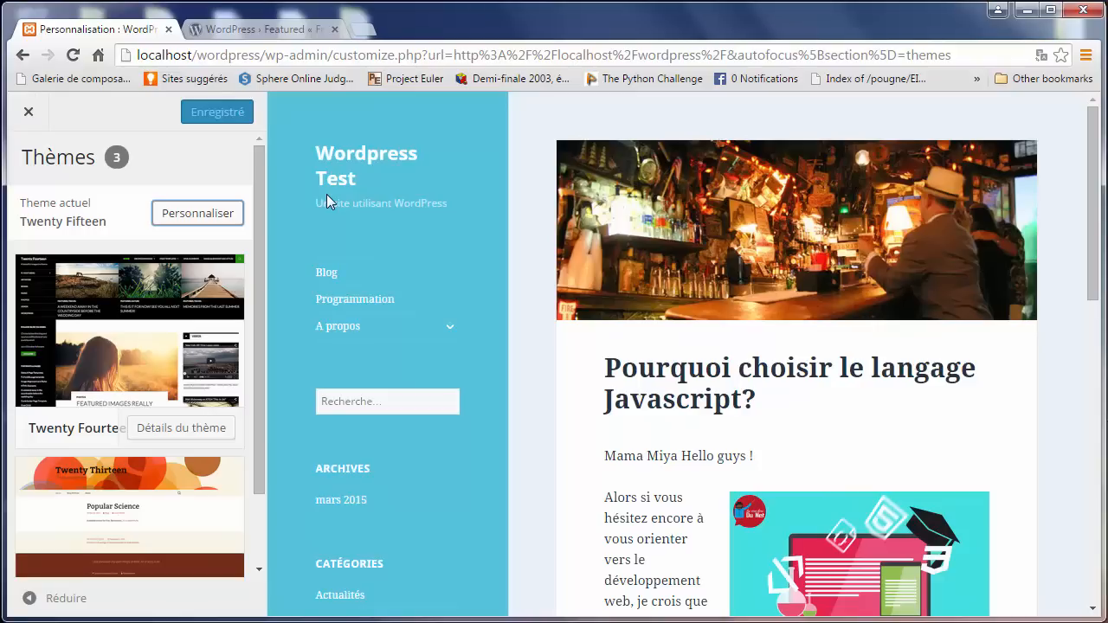
left_click(29, 117)
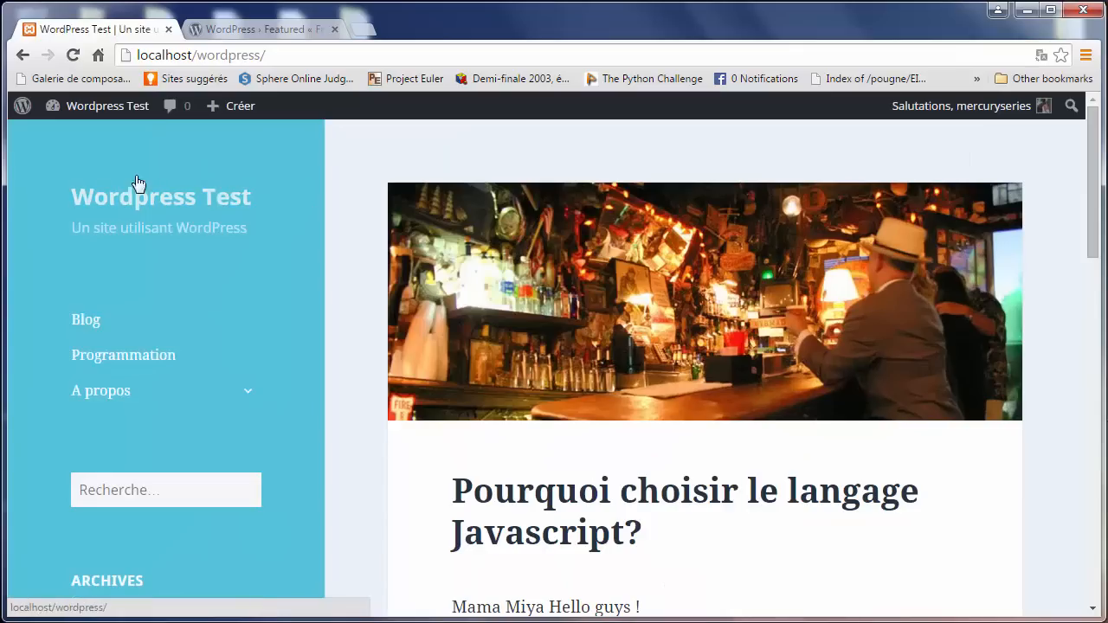
mouse_move(77, 110)
left_click(86, 158)
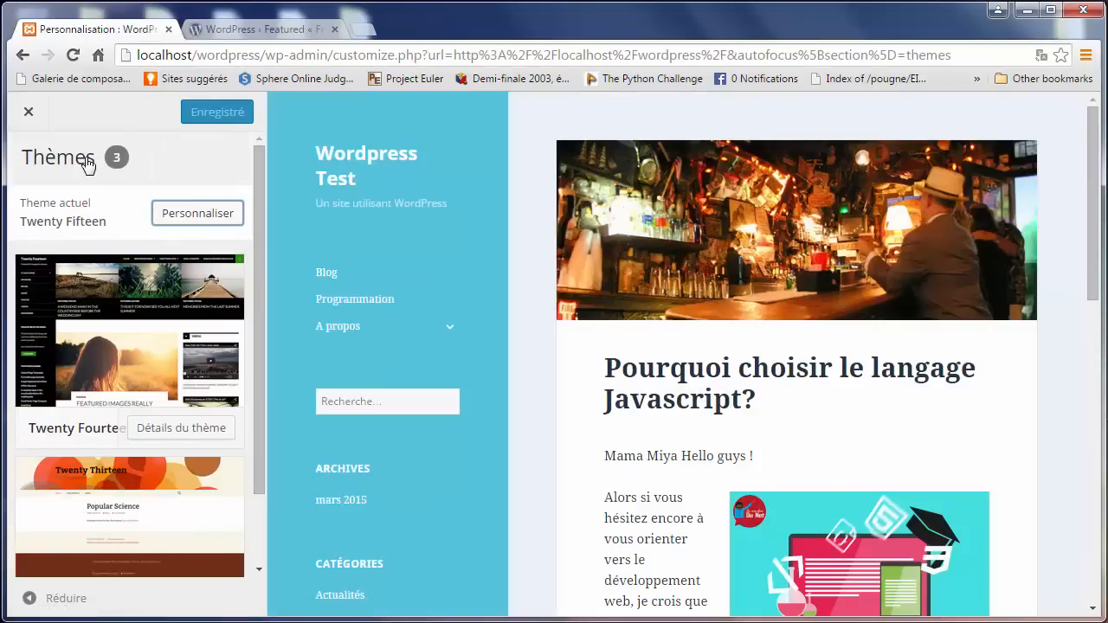
left_click(44, 116)
- Go from the site to its dashboard's installed themes and open the page for adding new themes
mouse_move(45, 113)
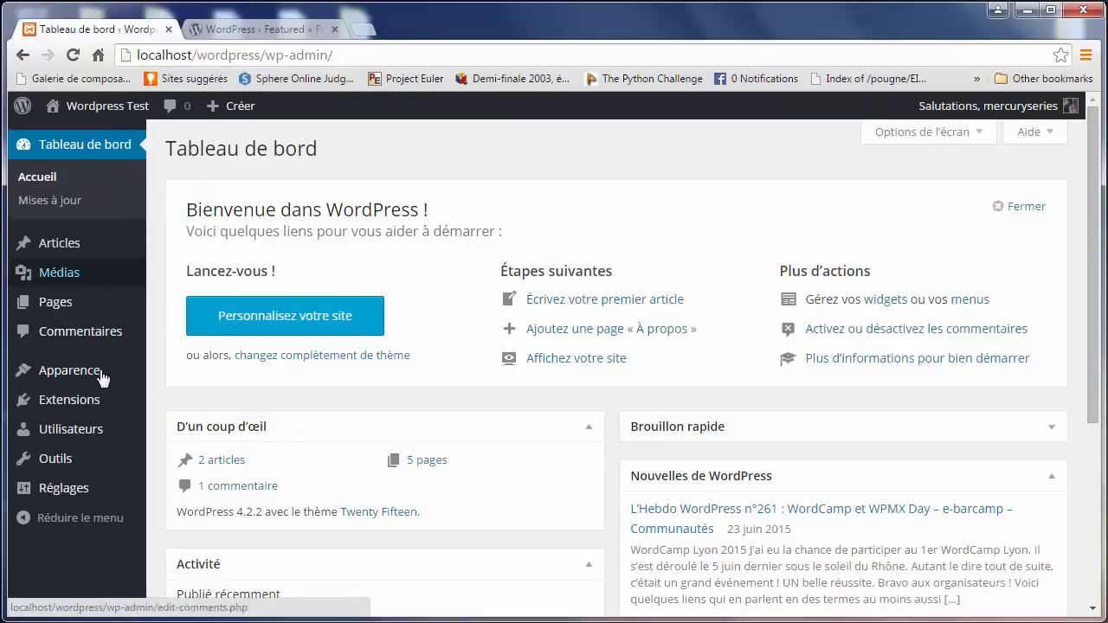
mouse_move(33, 375)
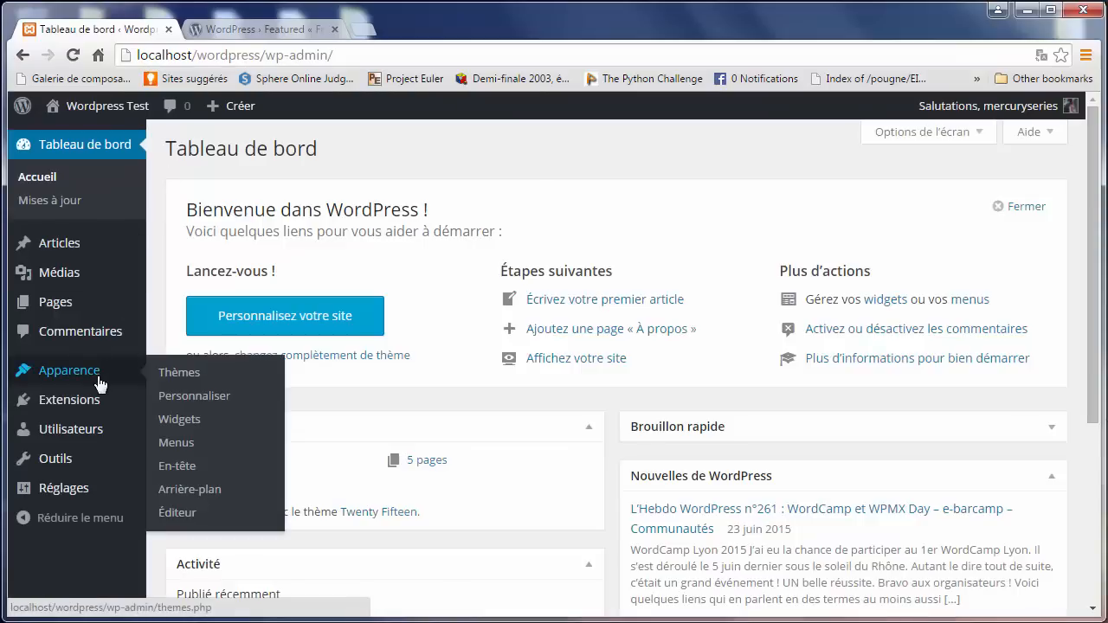
left_click(177, 374)
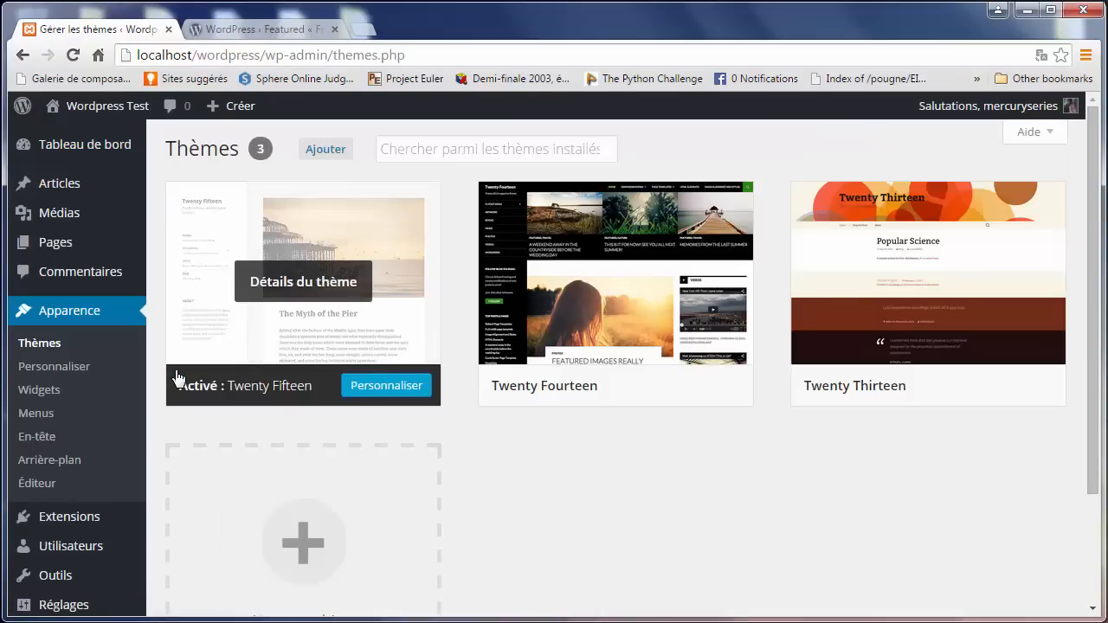
left_click(307, 154)
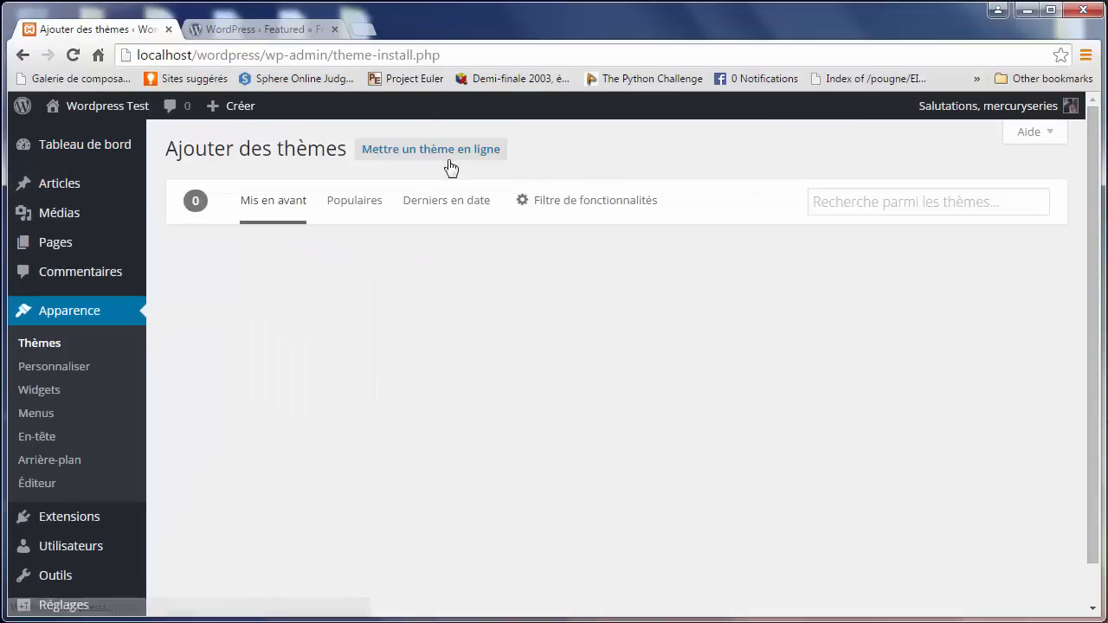